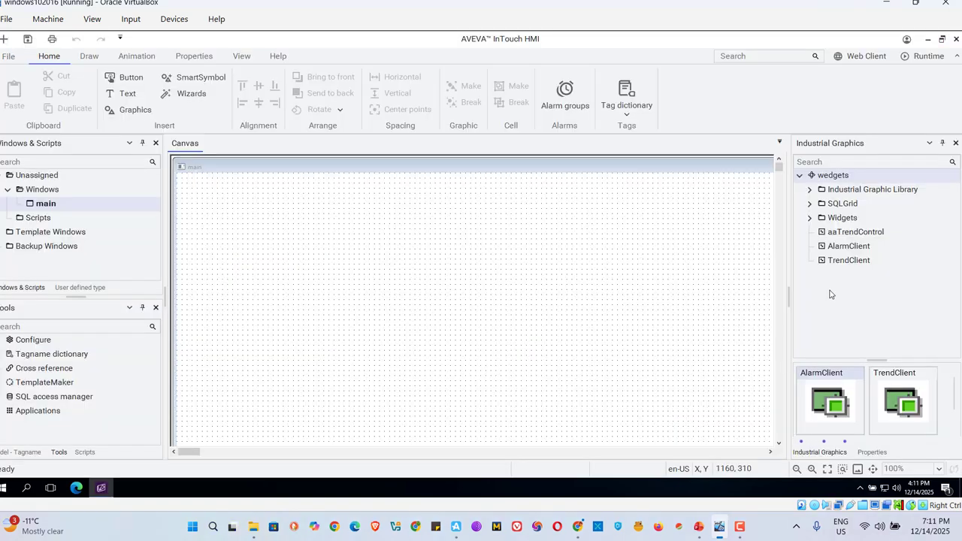
# Create a new industrial graphic named dashboard under the root of the graphics tree
pyautogui.rightClick(830, 294)
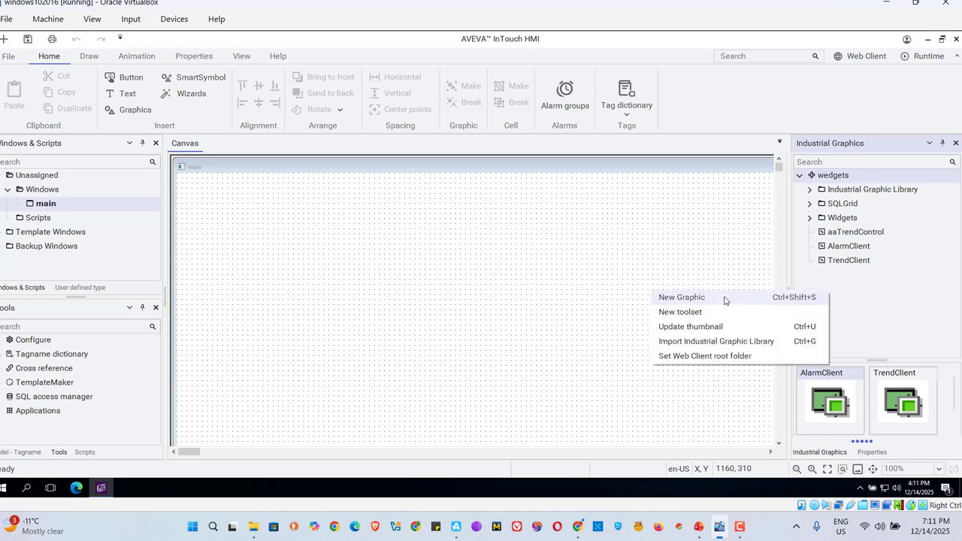
pyautogui.click(699, 298)
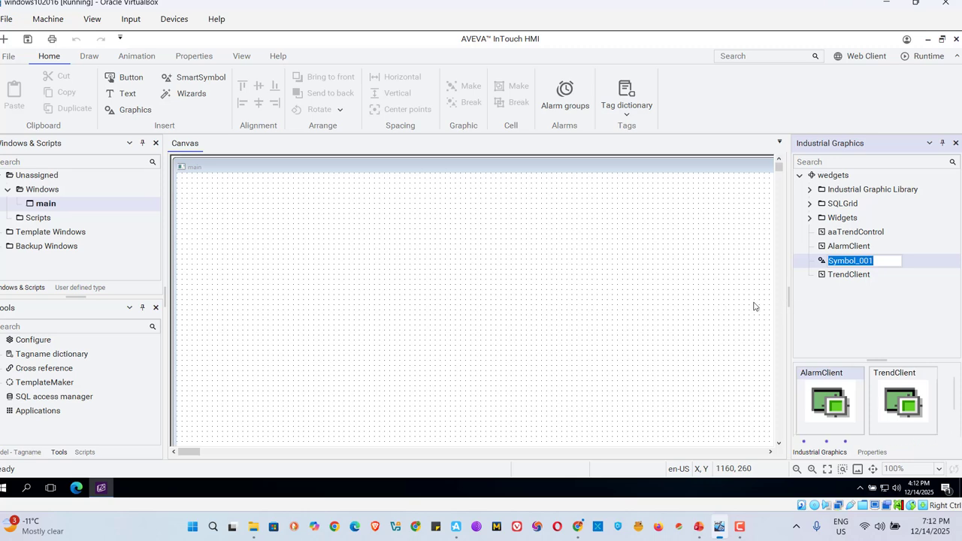
pyautogui.write('Use')
pyautogui.press('BackSpace')
pyautogui.press('BackSpace')
pyautogui.press('BackSpace')
pyautogui.write('dashboard')
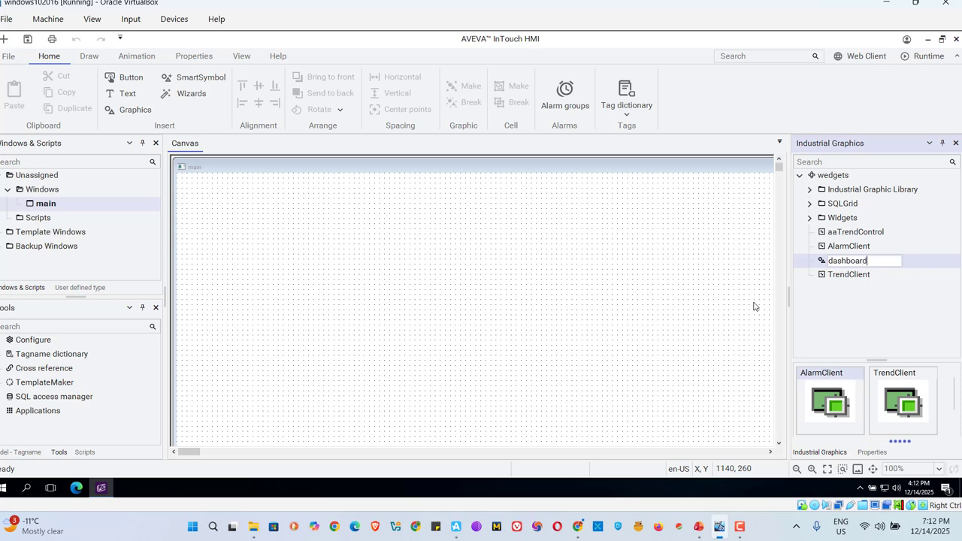
pyautogui.press('Home')
pyautogui.press('Return')
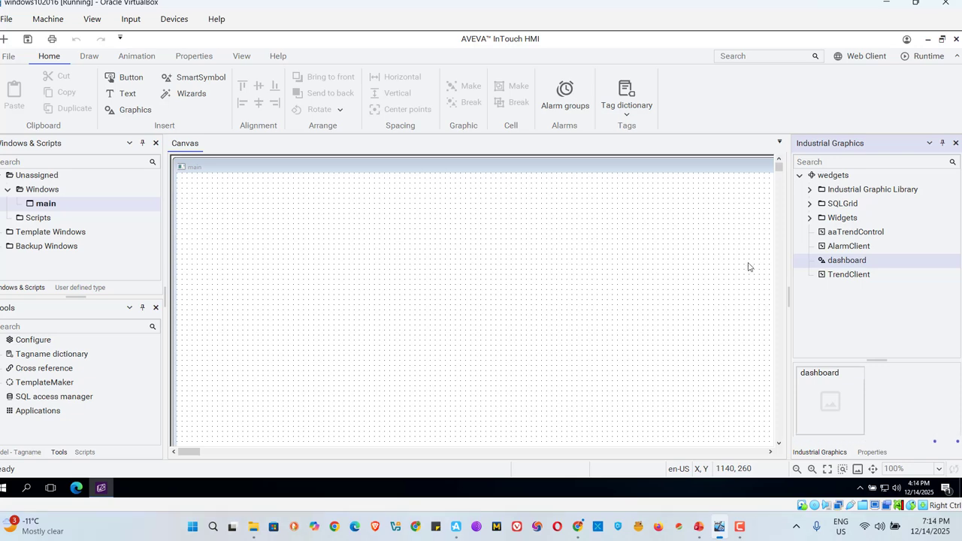
# Open the dashboard graphic for editing
pyautogui.click(809, 190)
pyautogui.click(809, 190)
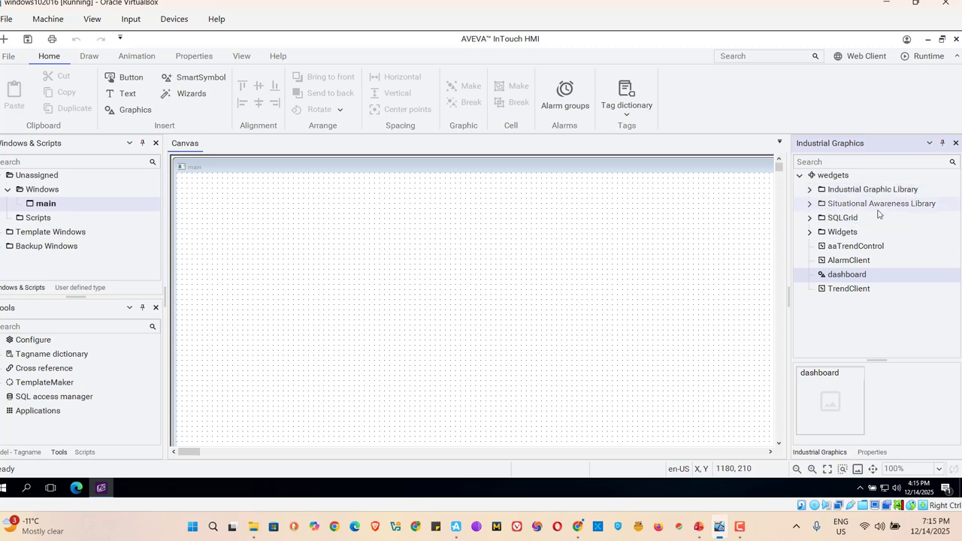
pyautogui.doubleClick(845, 275)
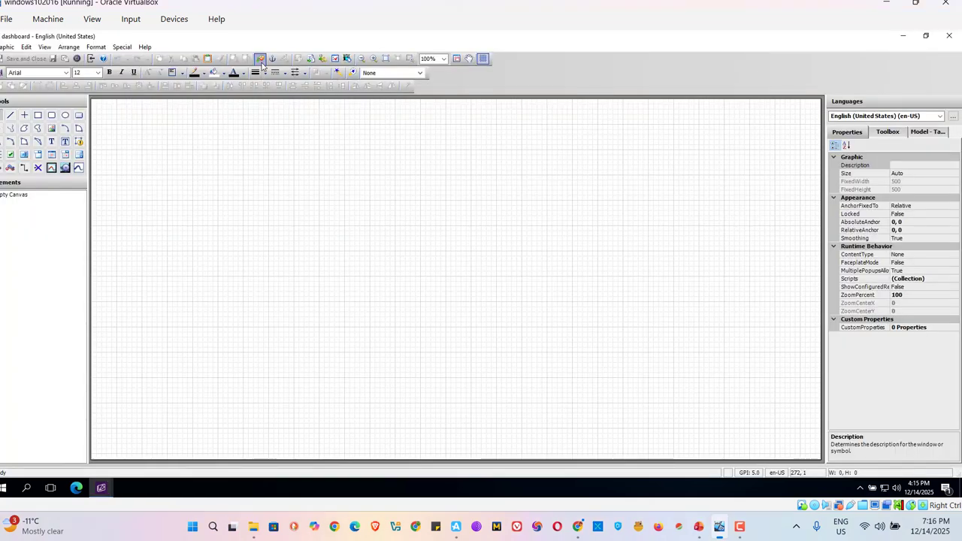
# Embed the Carousel widget from the Widgets folder on the canvas at about X 310, Y 250
pyautogui.click(260, 59)
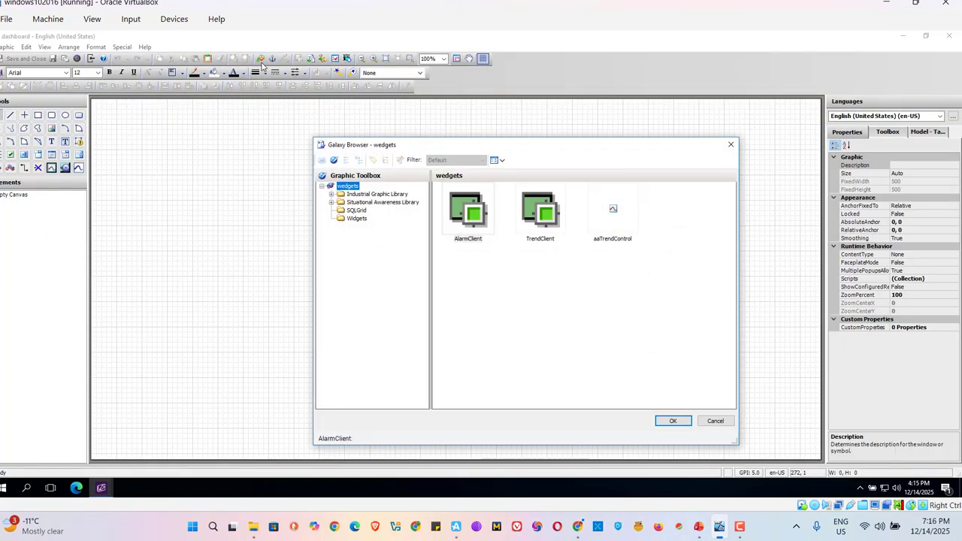
pyautogui.click(355, 219)
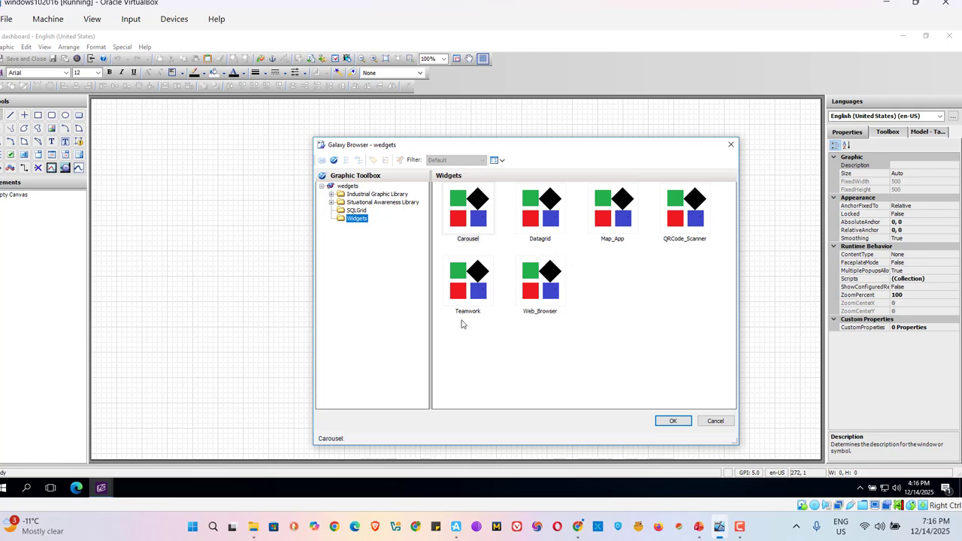
pyautogui.click(475, 221)
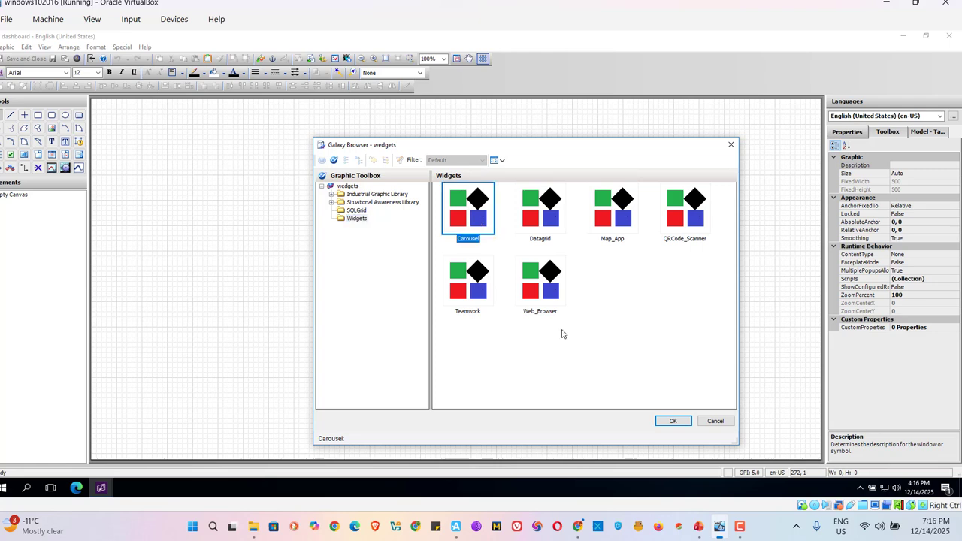
pyautogui.click(671, 420)
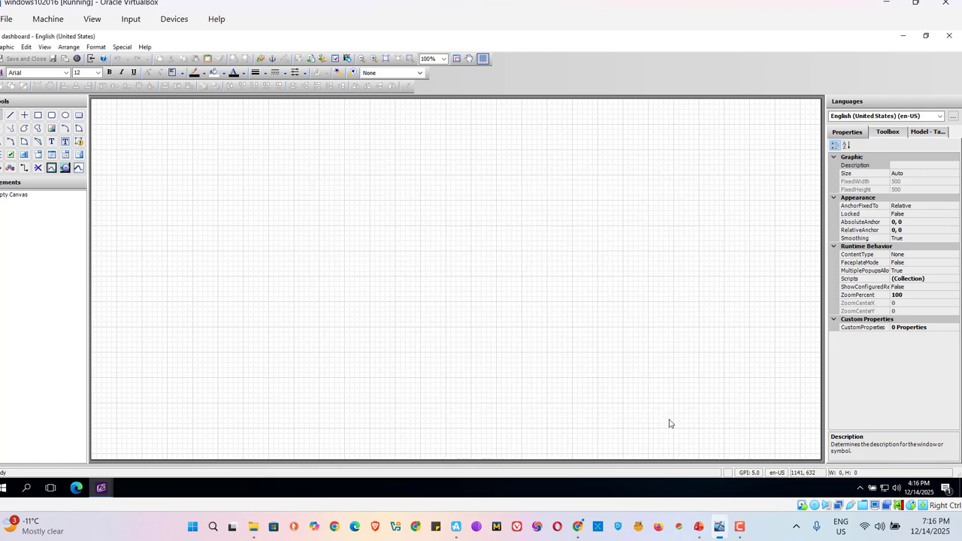
pyautogui.click(249, 230)
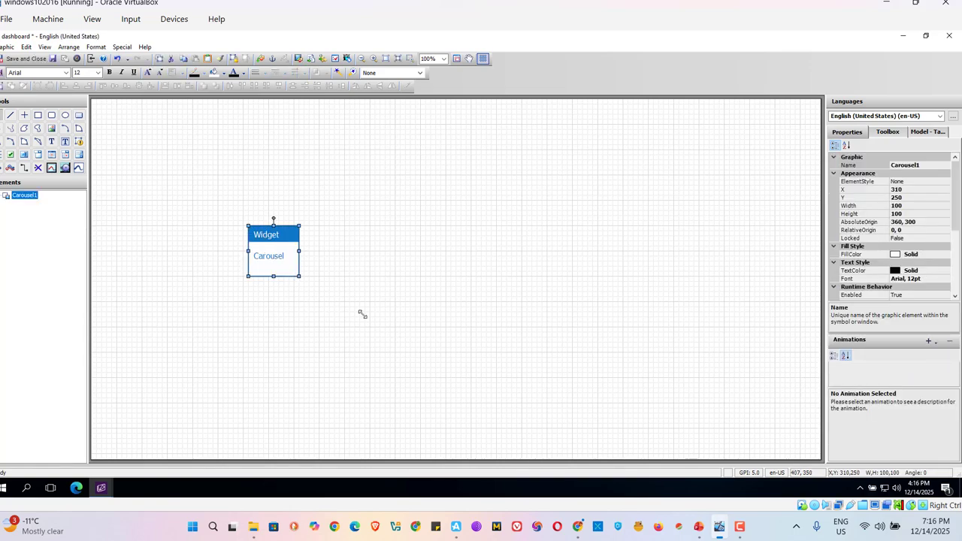
# Enlarge the Carousel widget to about 320 by 260 and move it to about X 200, Y 160
pyautogui.moveTo(362, 314); pyautogui.dragTo(410, 357)
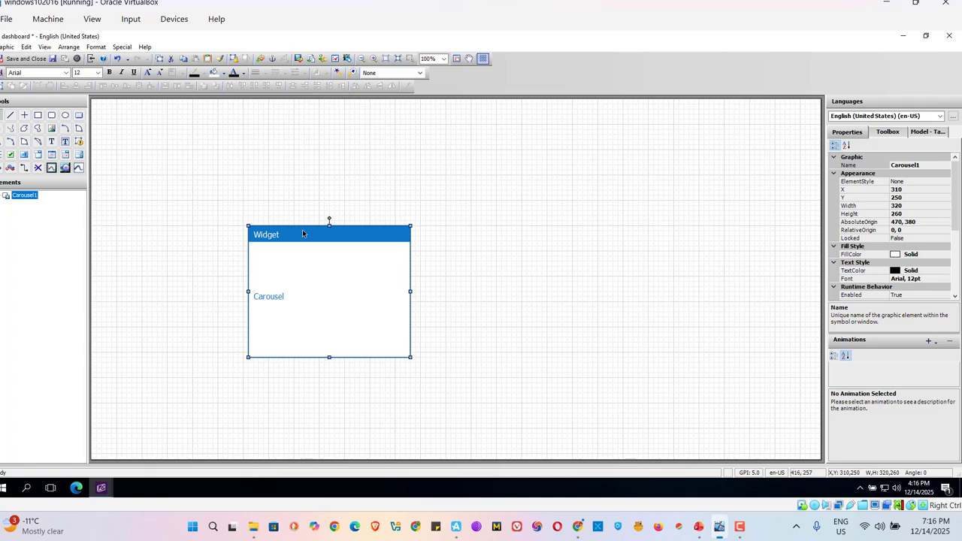
pyautogui.moveTo(303, 234); pyautogui.dragTo(247, 189)
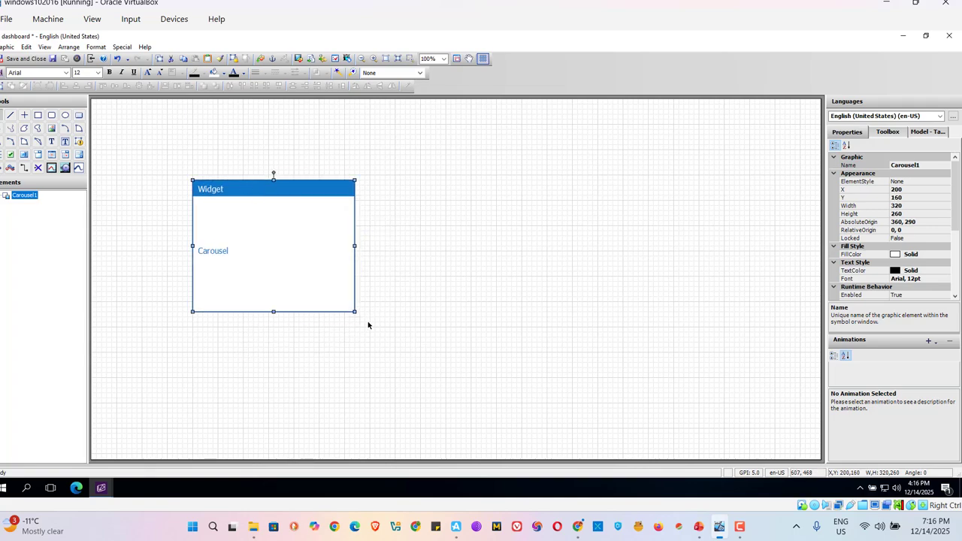
pyautogui.click(414, 322)
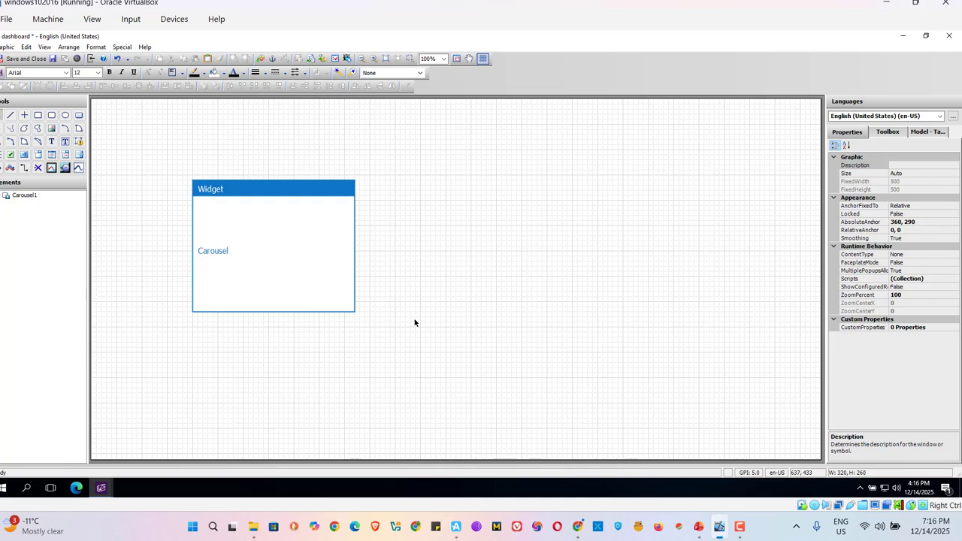
# Embed the ClockNautical graphic from the Industrial Graphic Library's Clocks folder beside the Carousel widget at about X 740, Y 150
pyautogui.click(261, 59)
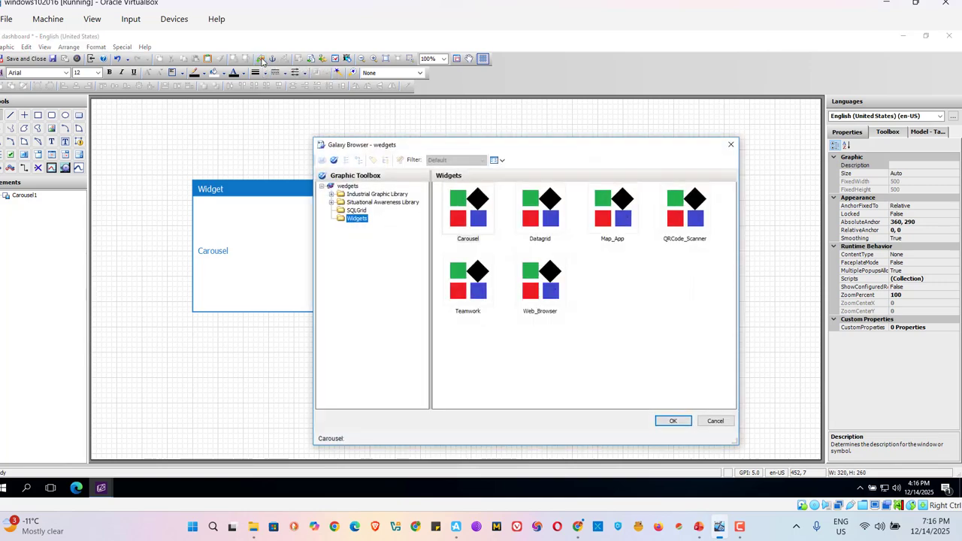
pyautogui.click(332, 195)
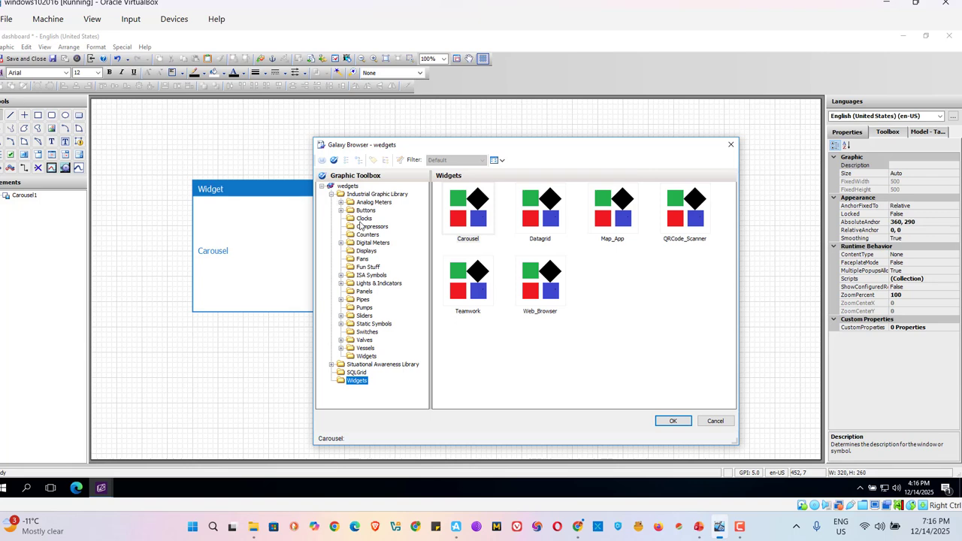
pyautogui.click(363, 218)
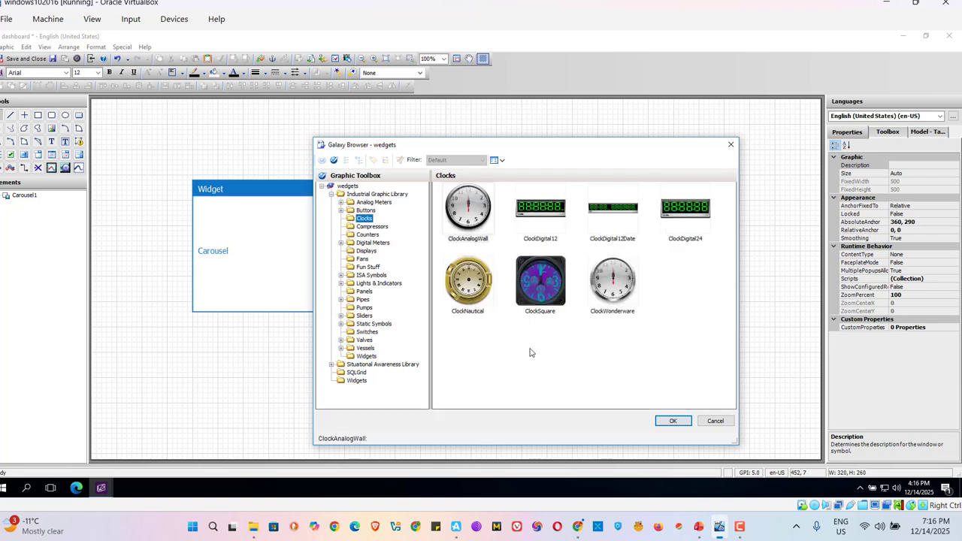
pyautogui.click(469, 293)
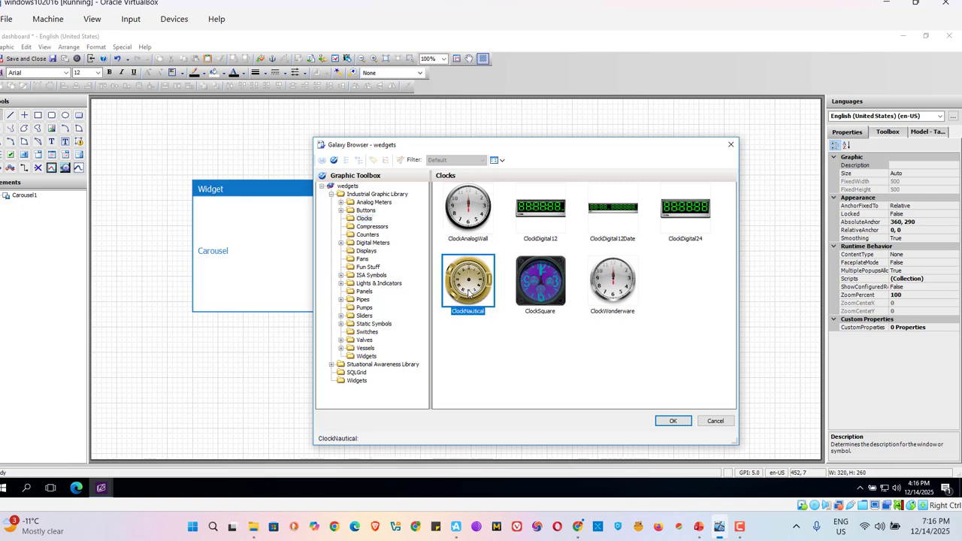
pyautogui.click(671, 422)
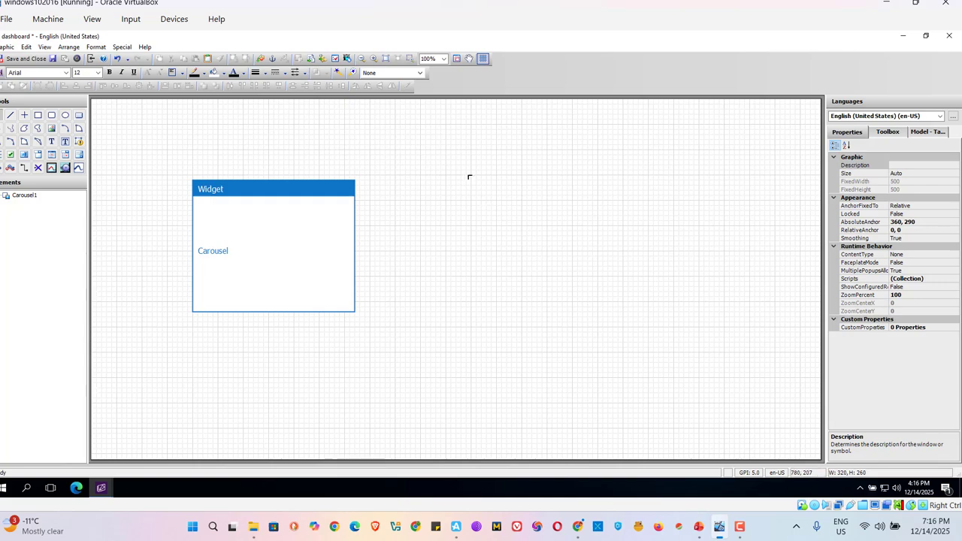
pyautogui.click(467, 176)
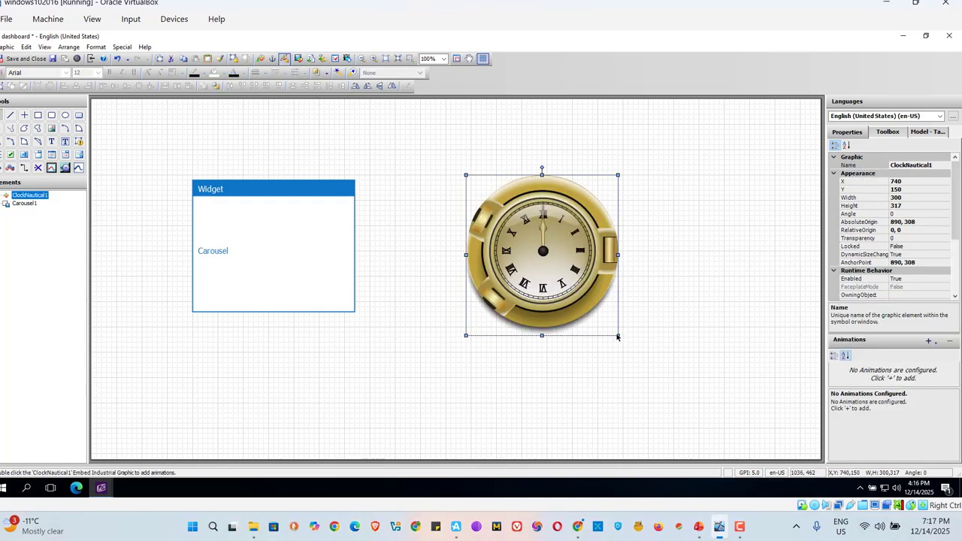
# Shrink the nautical clock to roughly two-thirds of its size, keeping its upper-left corner in place
pyautogui.moveTo(616, 334); pyautogui.dragTo(585, 289)
pyautogui.click(562, 279)
pyautogui.moveTo(616, 336); pyautogui.dragTo(572, 286)
pyautogui.click(431, 260)
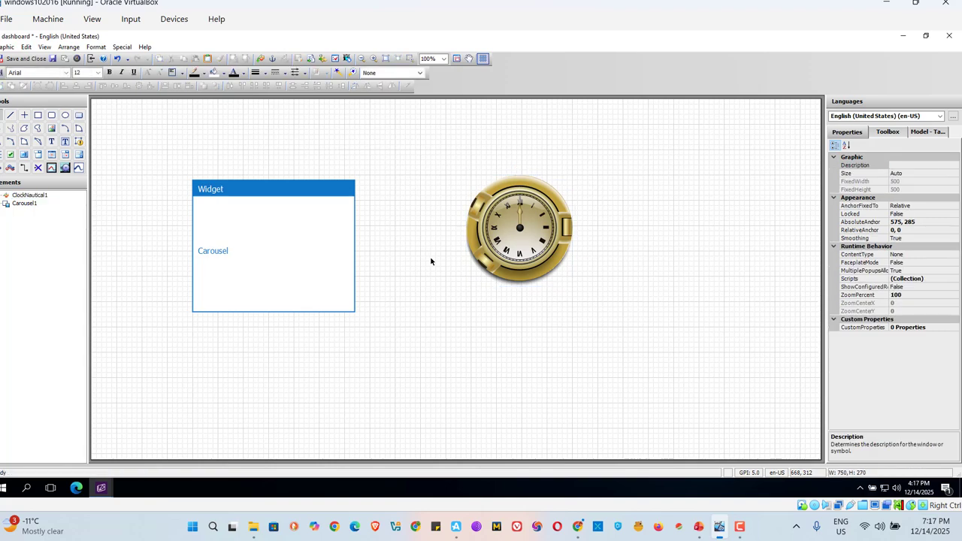
# Embed the AnalogMeterTach graphic from the Analog Meters folder and position it below the clock at about X 760, Y 410
pyautogui.click(259, 62)
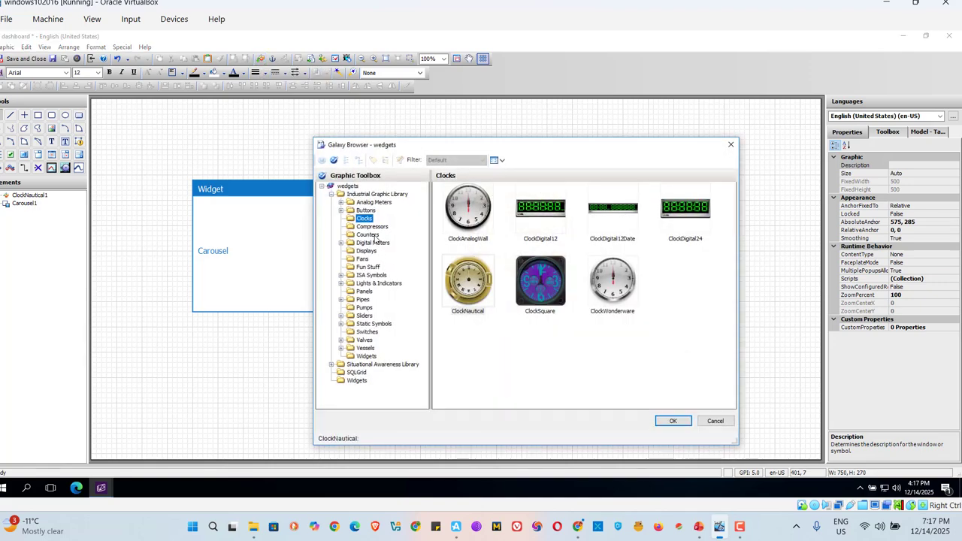
pyautogui.click(373, 243)
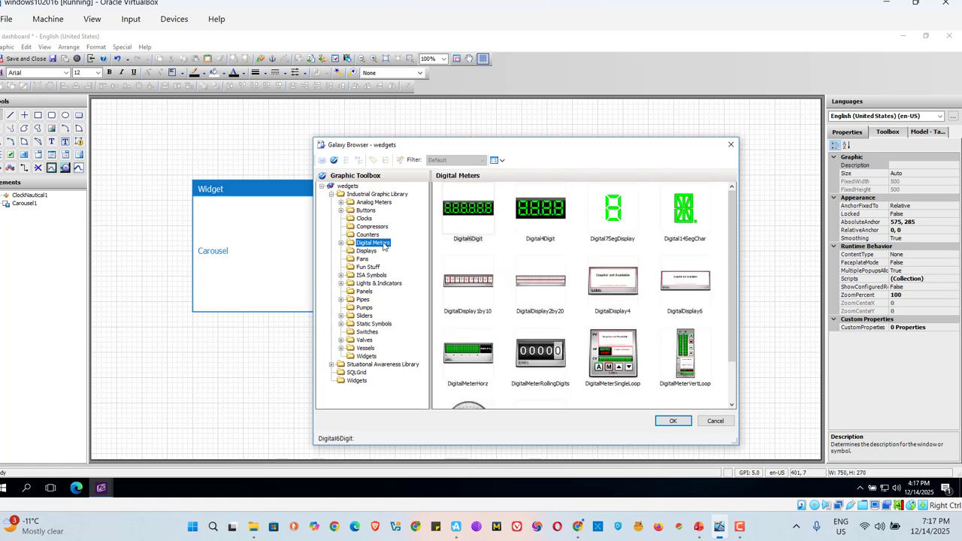
pyautogui.click(379, 204)
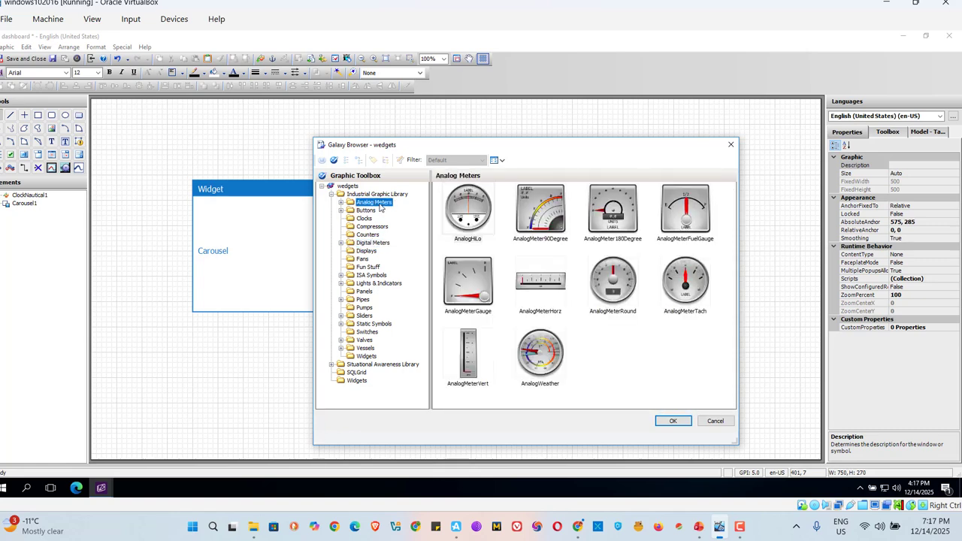
pyautogui.click(546, 362)
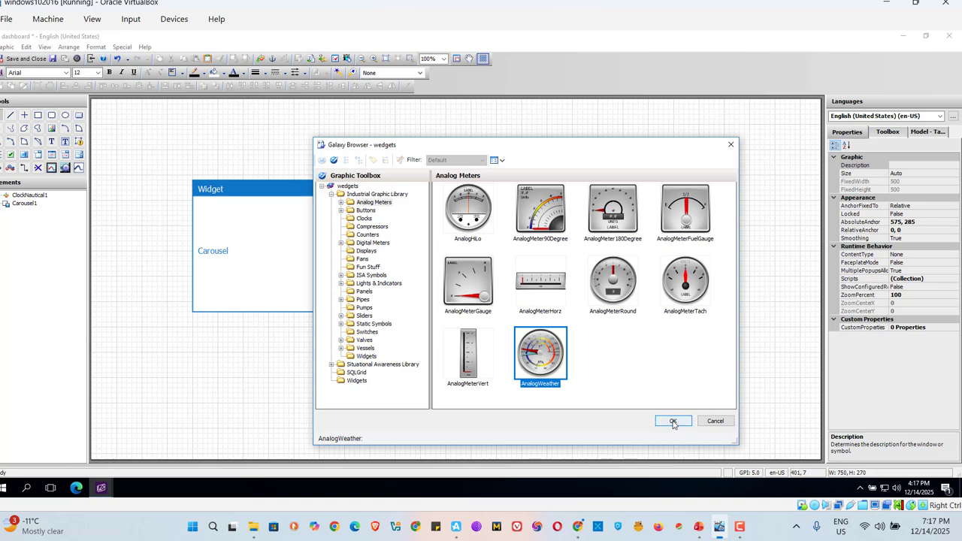
pyautogui.click(620, 294)
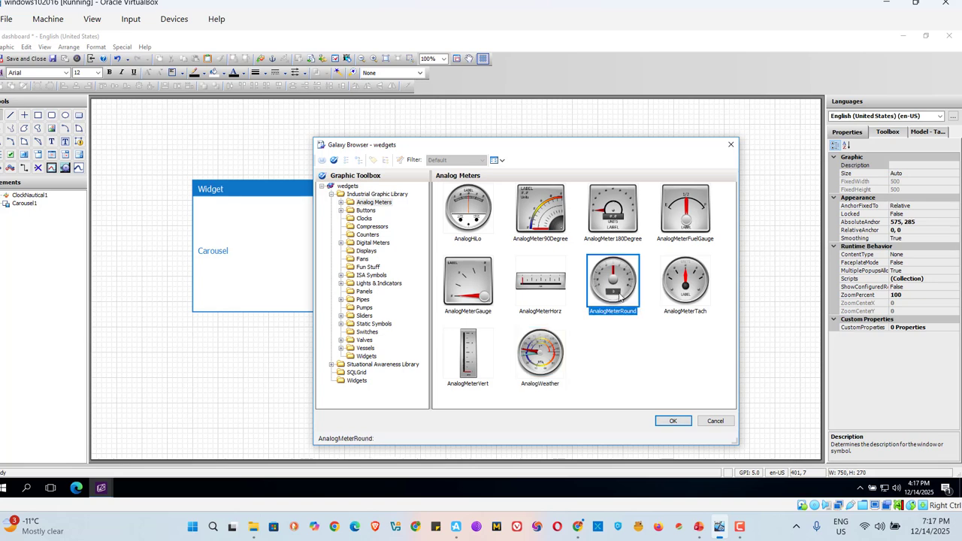
pyautogui.click(688, 282)
pyautogui.click(673, 421)
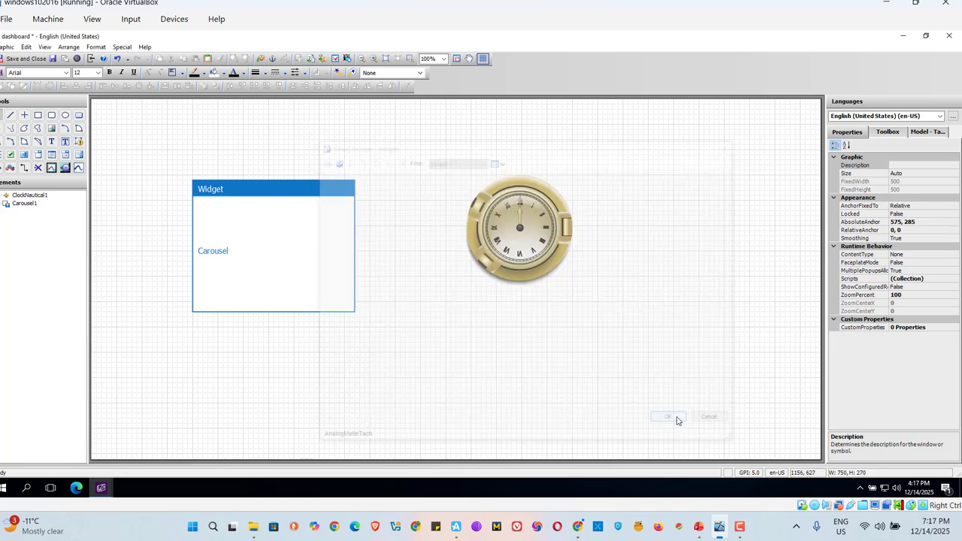
pyautogui.click(500, 329)
pyautogui.moveTo(551, 373); pyautogui.dragTo(529, 353)
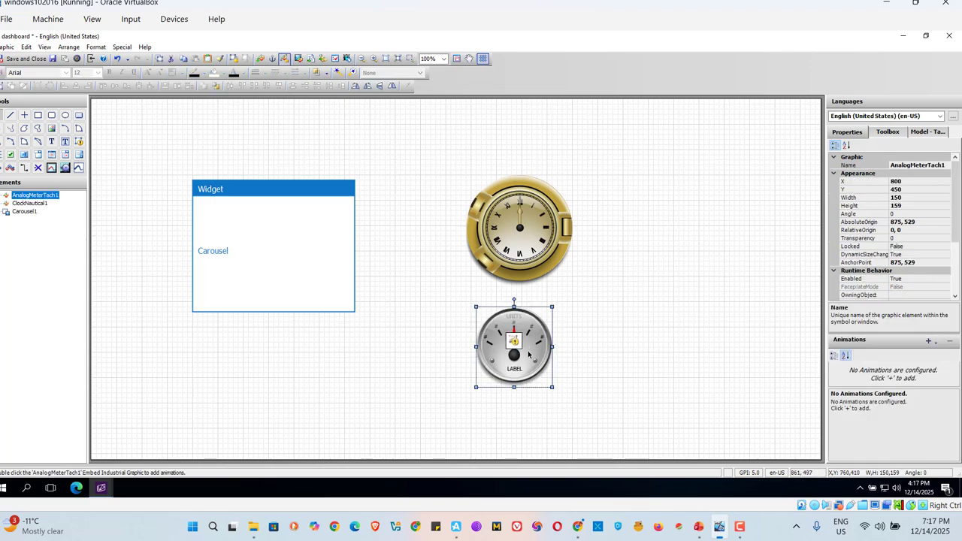
pyautogui.click(594, 386)
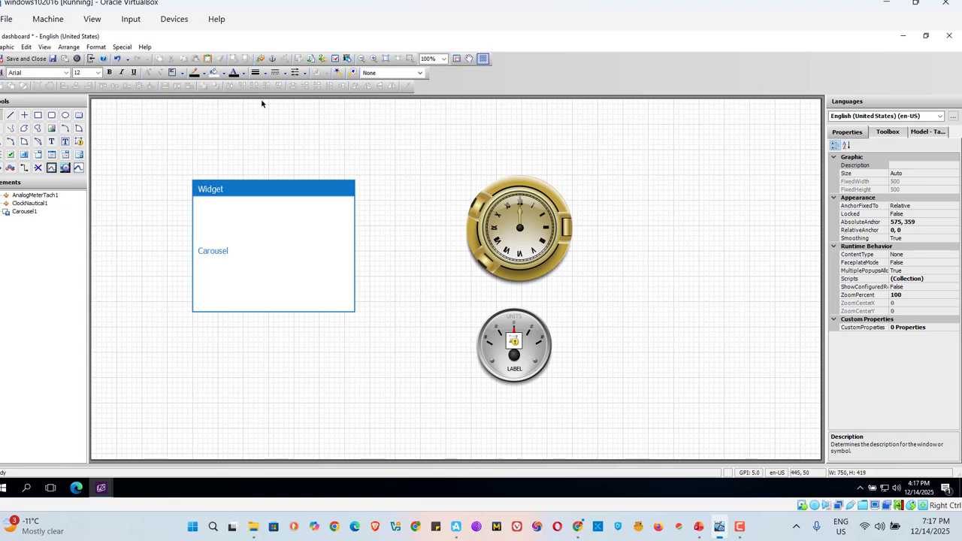
# Browse the Others, Meters, Dashboard Tools and Alarms folders of the Situational Awareness Library for a graphic to embed
pyautogui.click(260, 59)
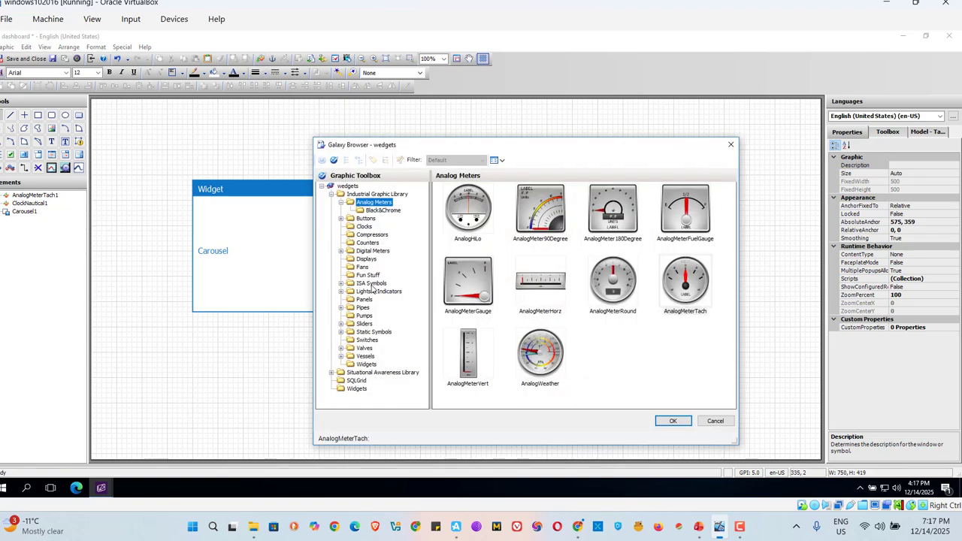
pyautogui.click(331, 373)
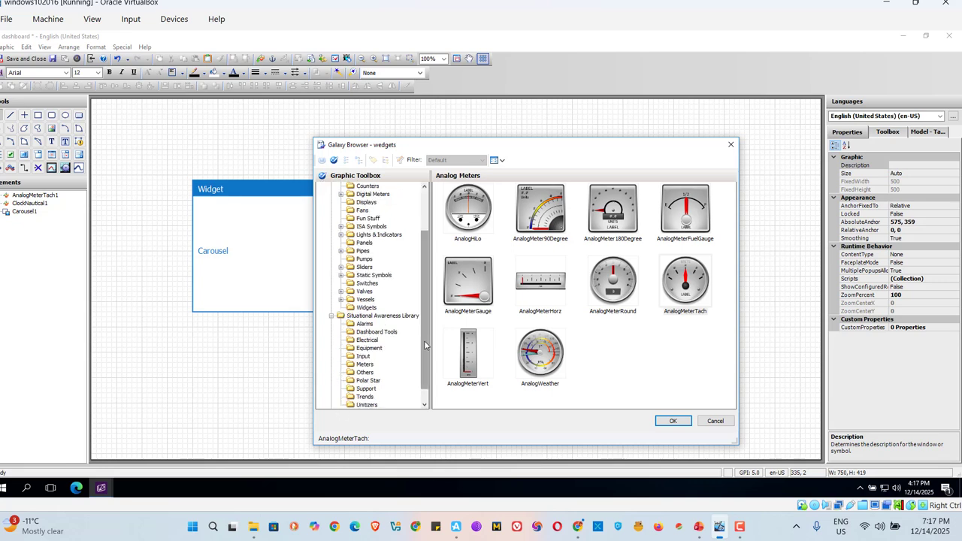
pyautogui.scroll(-2, 428, 378)
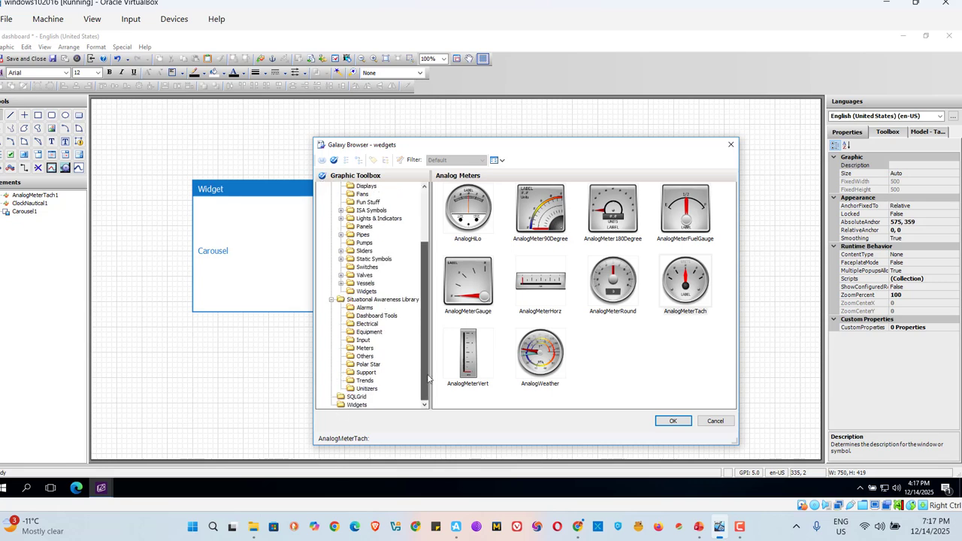
pyautogui.click(363, 358)
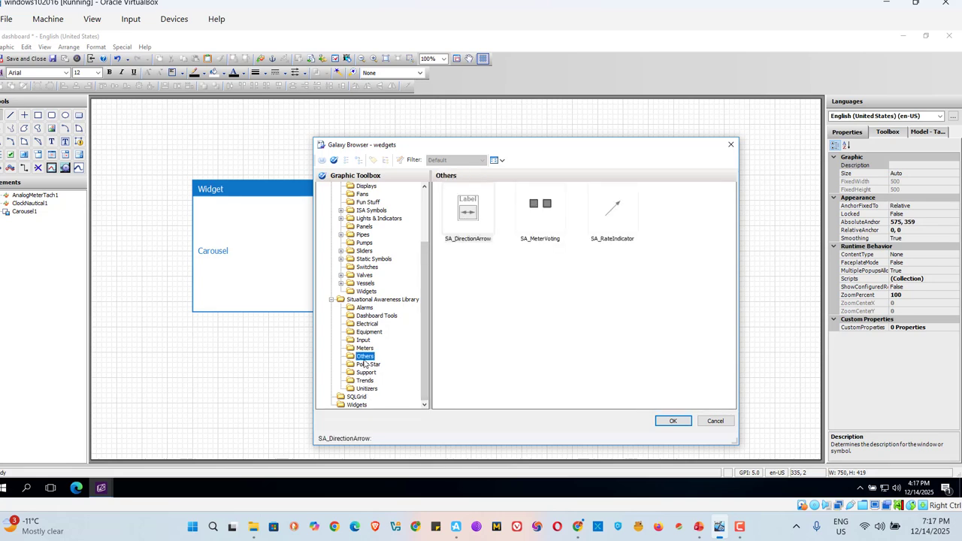
pyautogui.click(358, 349)
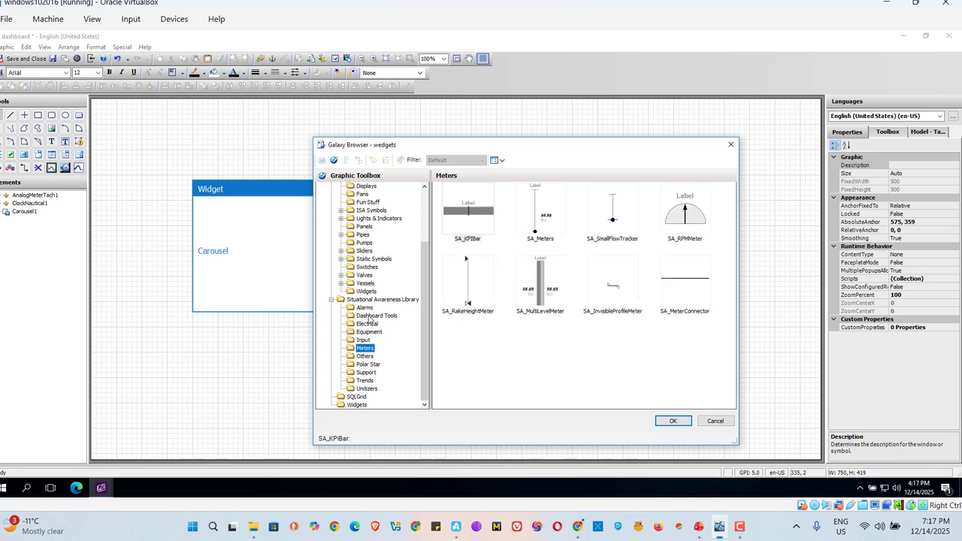
pyautogui.click(362, 317)
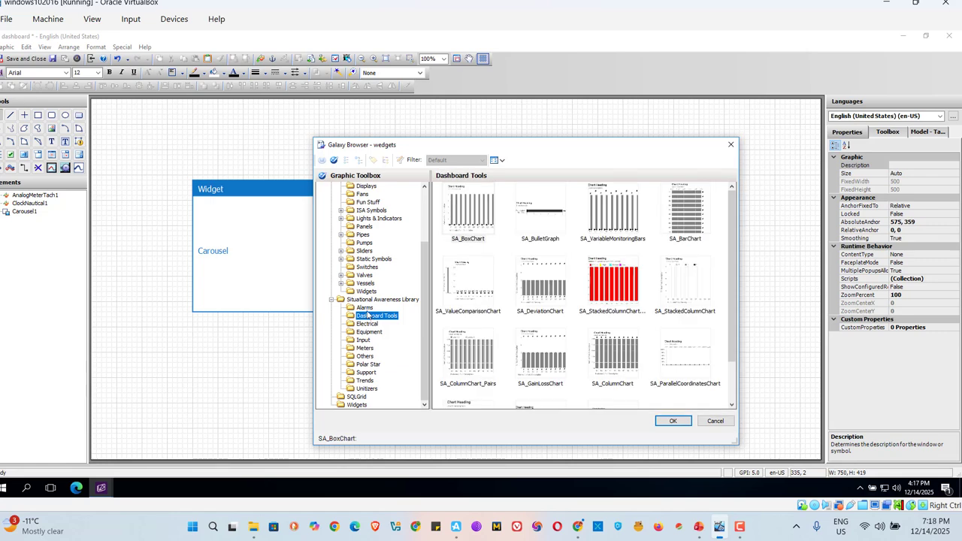
pyautogui.click(364, 308)
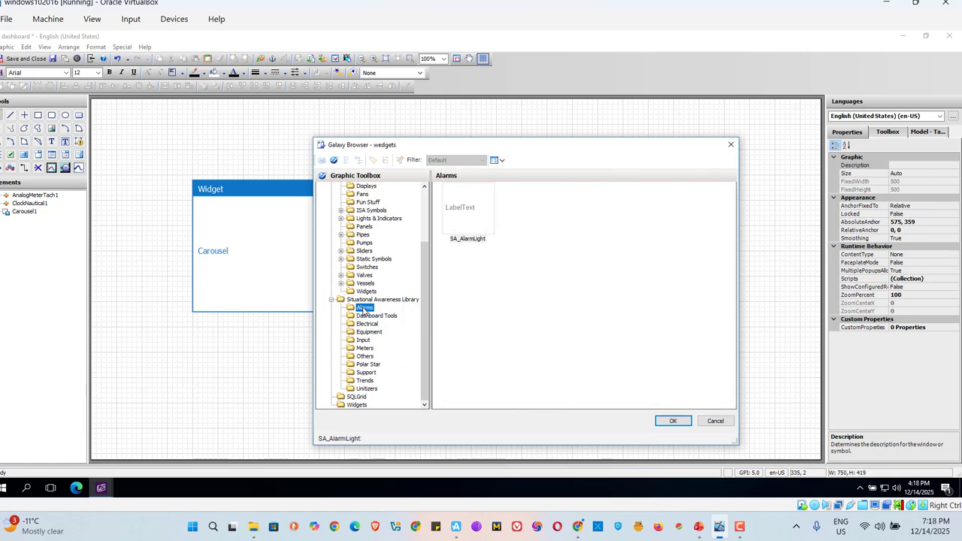
# Embed the Flames graphic from the Industrial Graphic Library's Widgets folder to the right of the nautical clock and tachometer
pyautogui.click(366, 291)
pyautogui.click(426, 199)
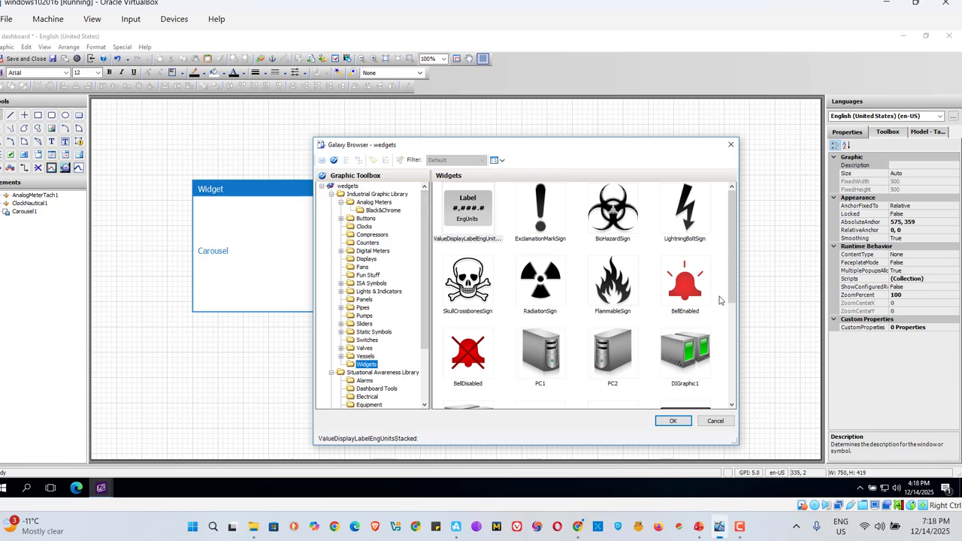
pyautogui.scroll(-2, 733, 345)
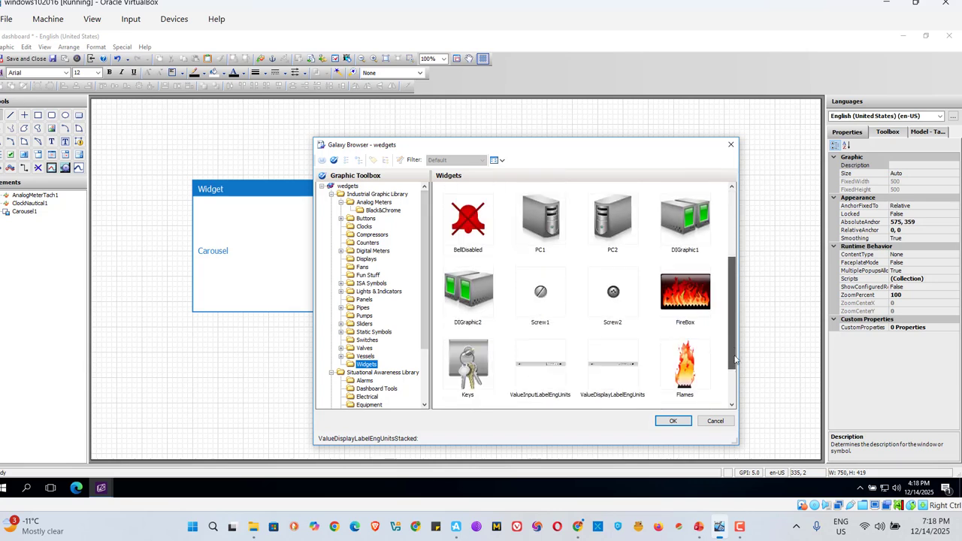
pyautogui.scroll(-1, 733, 344)
pyautogui.click(693, 323)
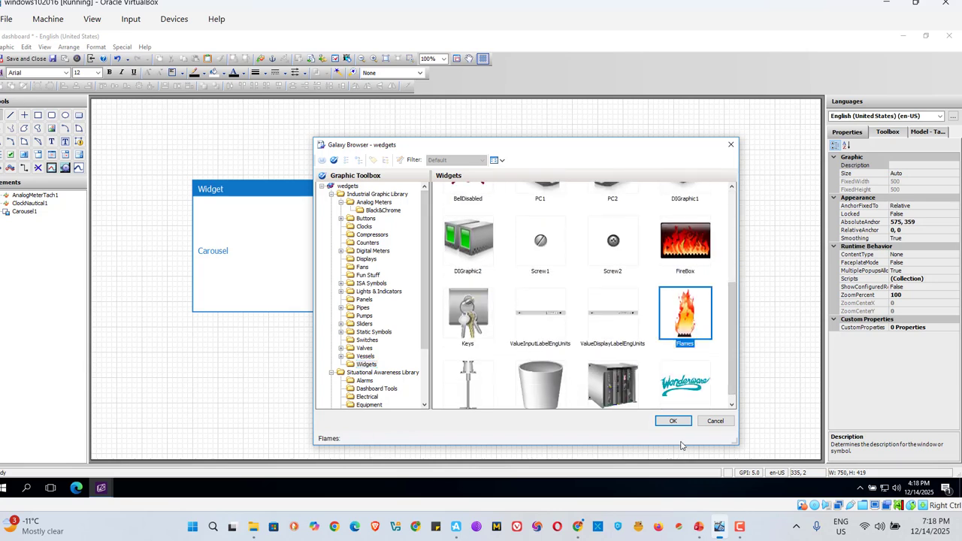
pyautogui.click(672, 421)
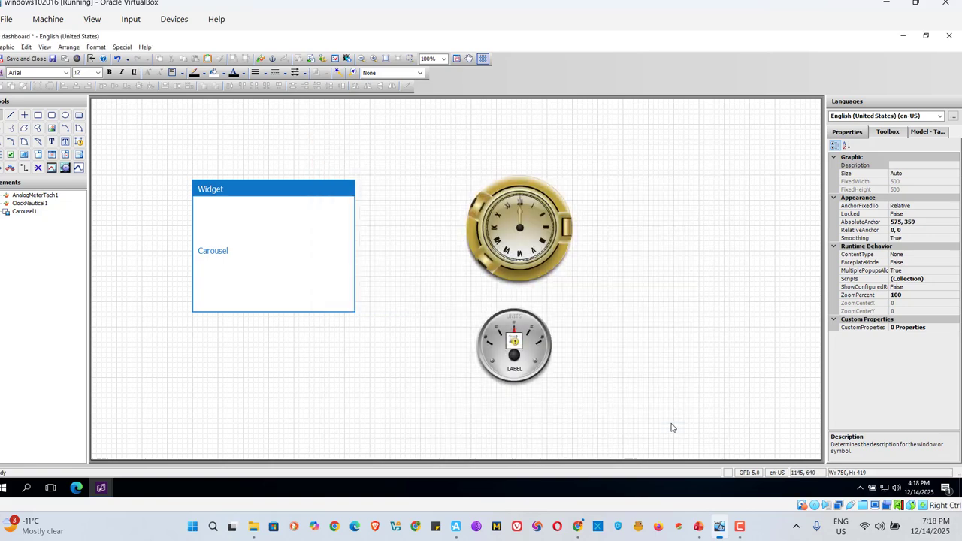
pyautogui.click(635, 277)
pyautogui.click(717, 370)
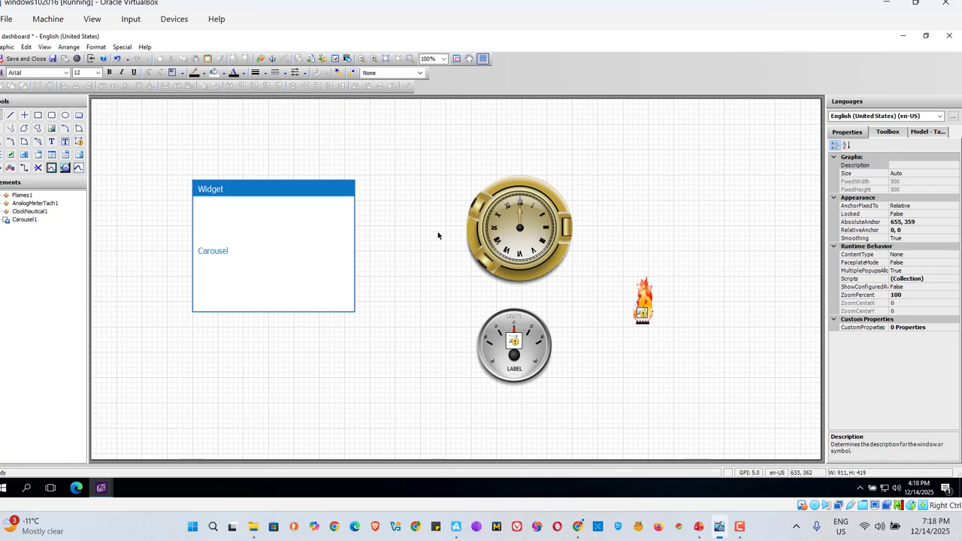
# Copy the nautical clock's Name property value
pyautogui.click(529, 248)
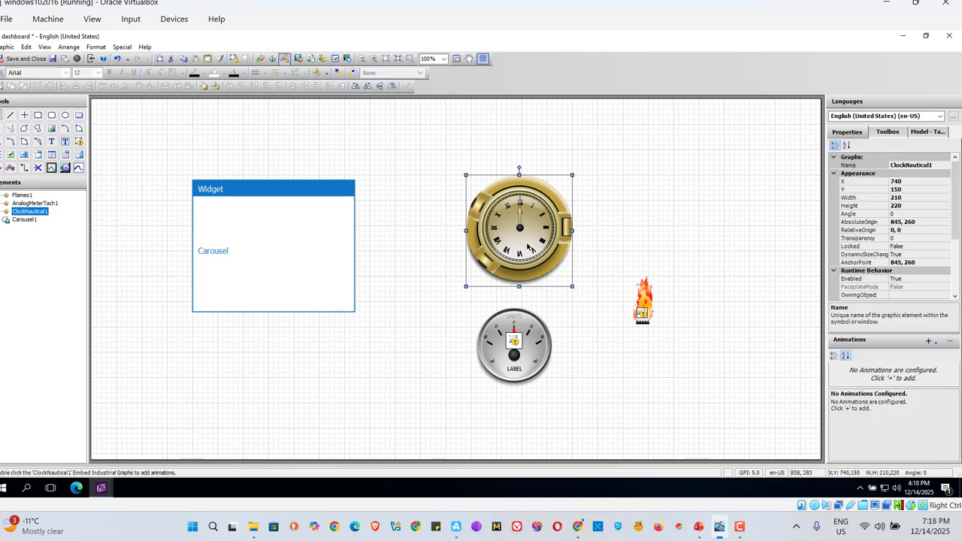
pyautogui.click(932, 166)
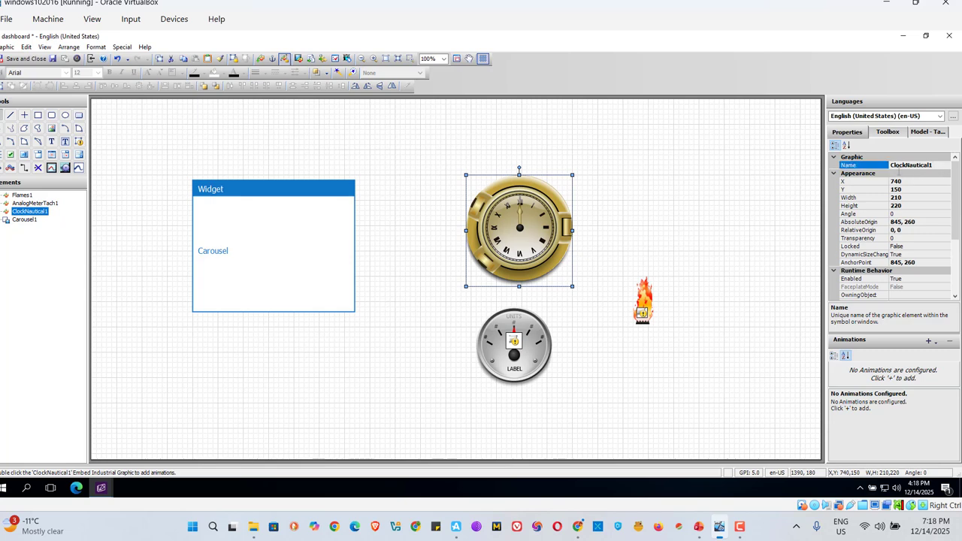
pyautogui.doubleClick(898, 169)
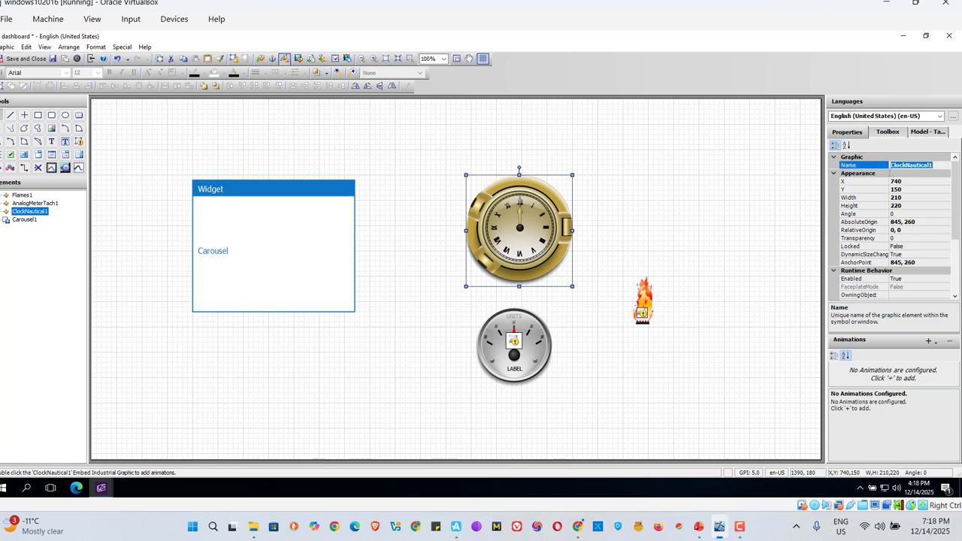
pyautogui.rightClick(905, 168)
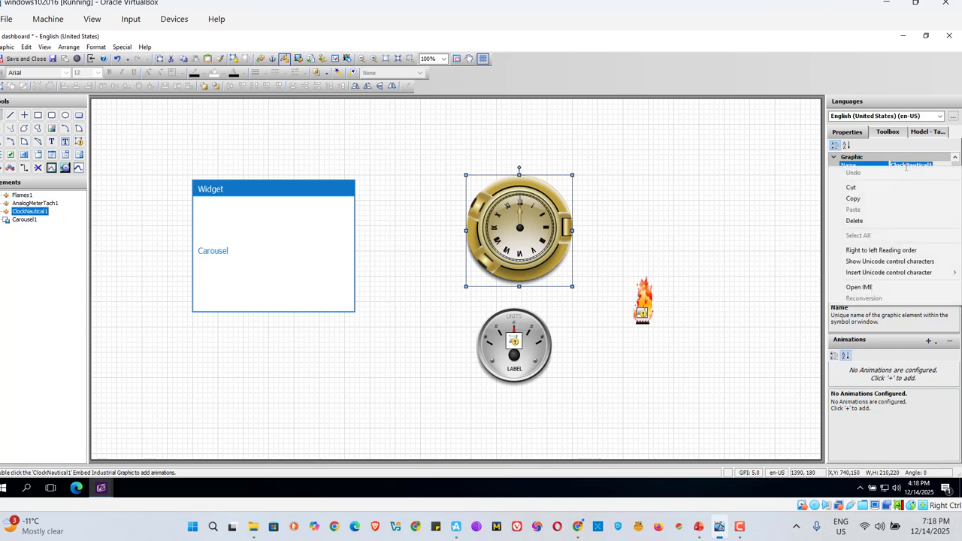
pyautogui.click(852, 200)
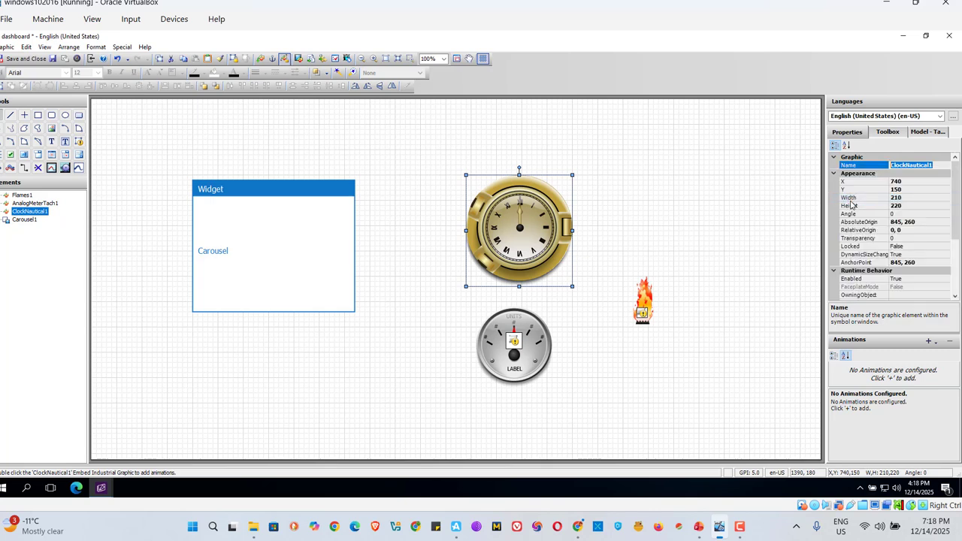
# Widen the properties area and paste the copied clock name into the Carousel widget's GraphicNames, edited to "ClockNautical,"
pyautogui.click(269, 263)
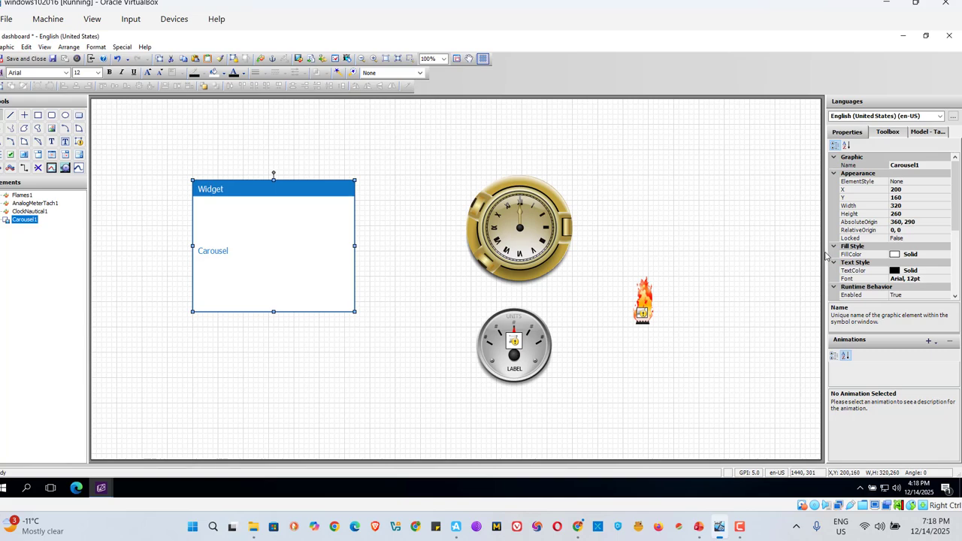
pyautogui.moveTo(825, 253); pyautogui.dragTo(729, 266)
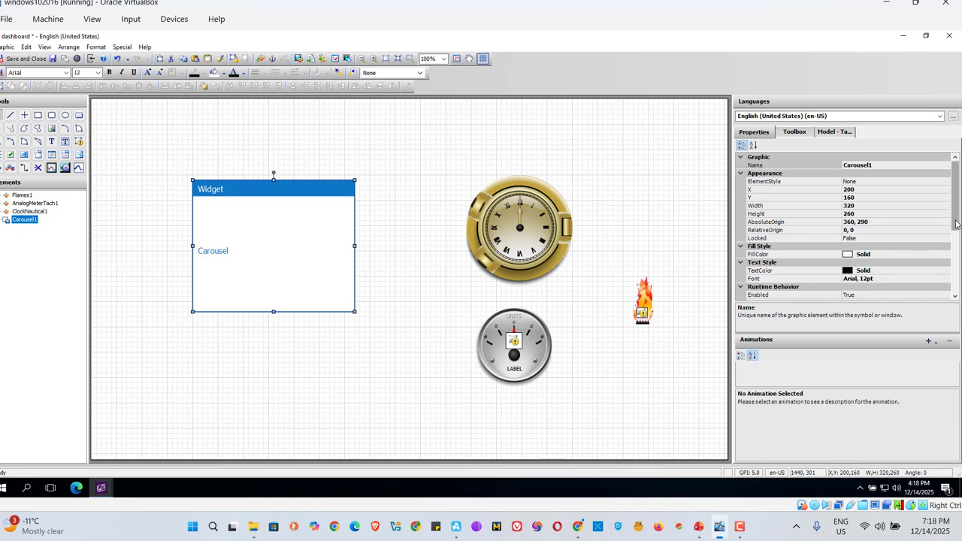
pyautogui.scroll(-5, 957, 230)
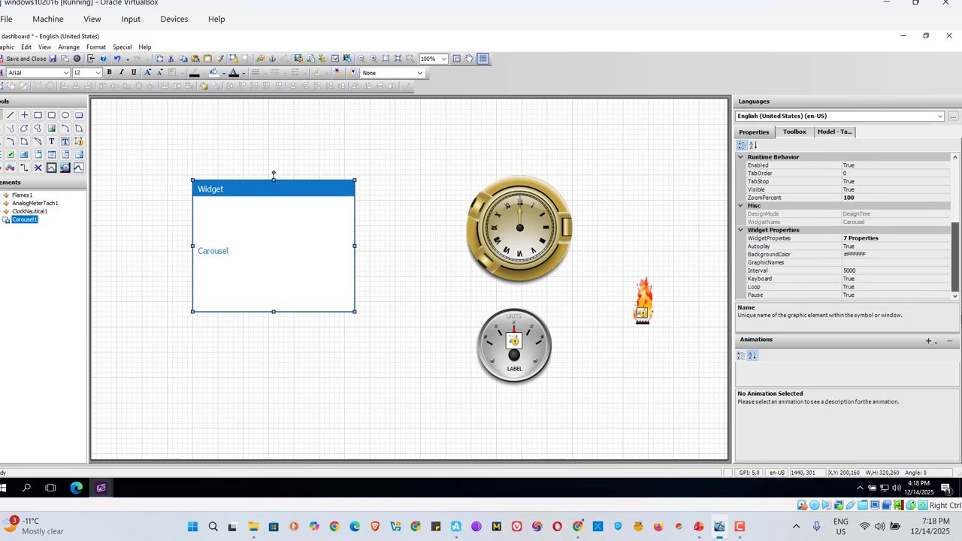
pyautogui.click(749, 265)
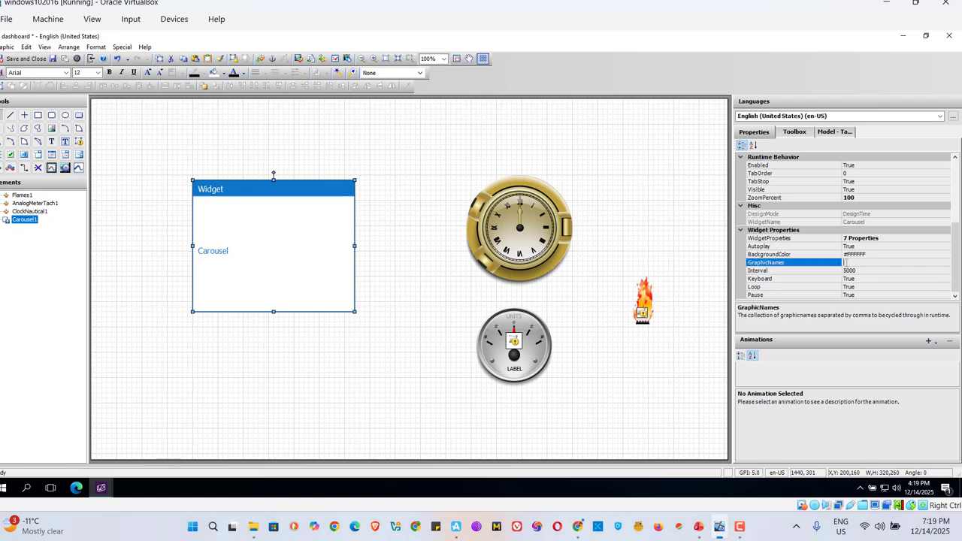
pyautogui.rightClick(846, 262)
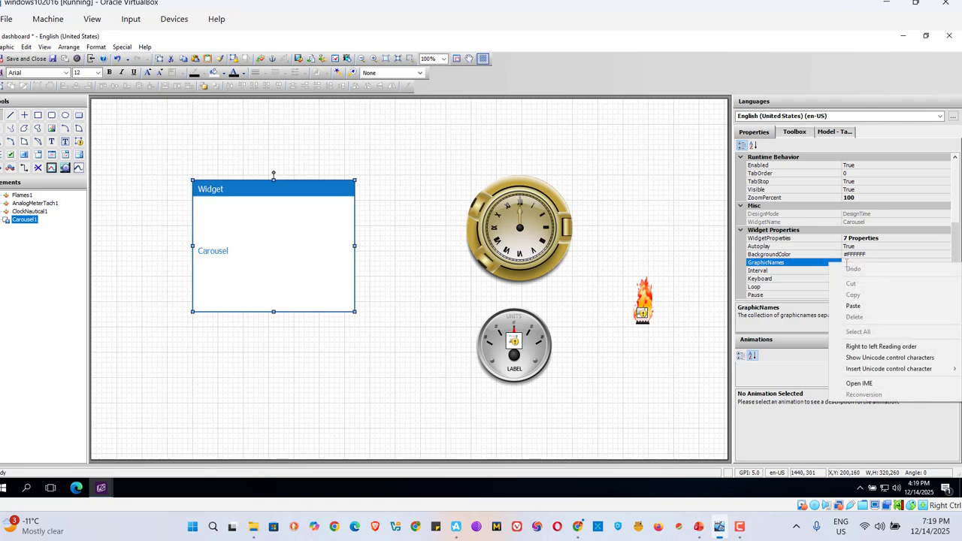
pyautogui.click(855, 309)
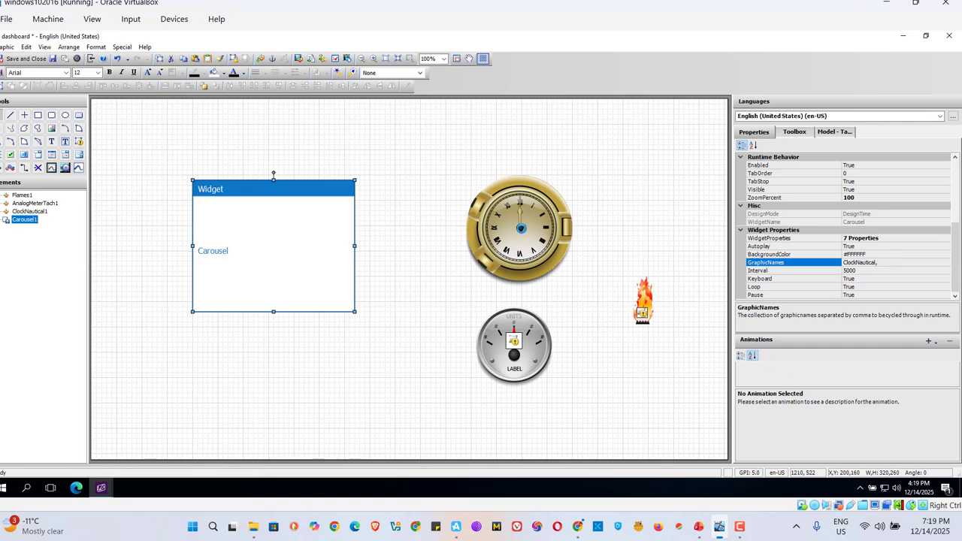
pyautogui.click(571, 281)
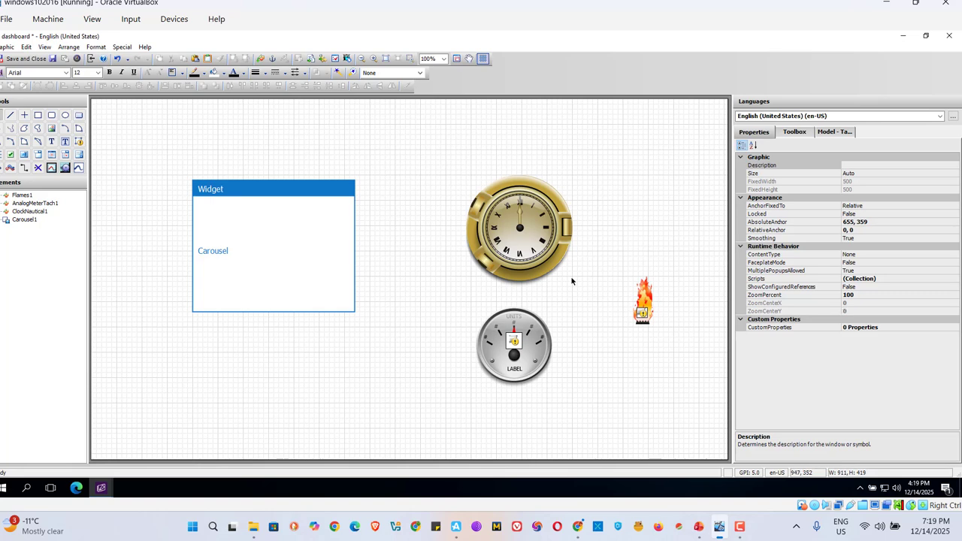
# Delete the nautical clock graphic from the dashboard canvas
pyautogui.click(503, 234)
pyautogui.rightClick(504, 232)
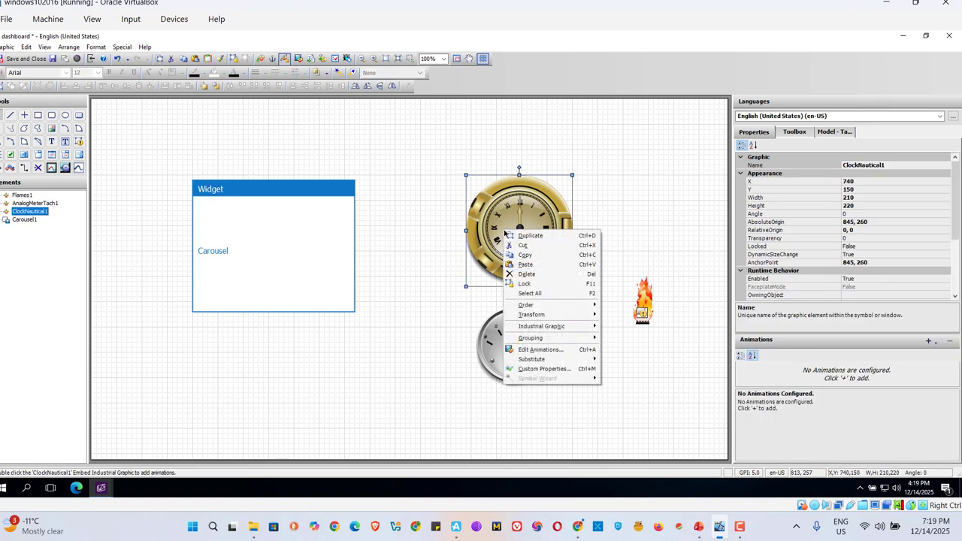
pyautogui.click(528, 274)
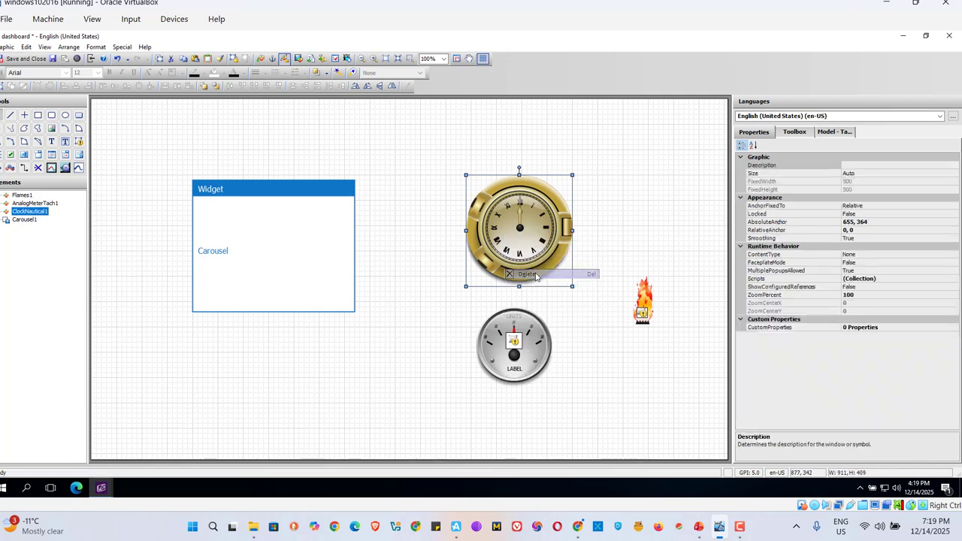
# Copy the analog tachometer's Name property value
pyautogui.click(513, 346)
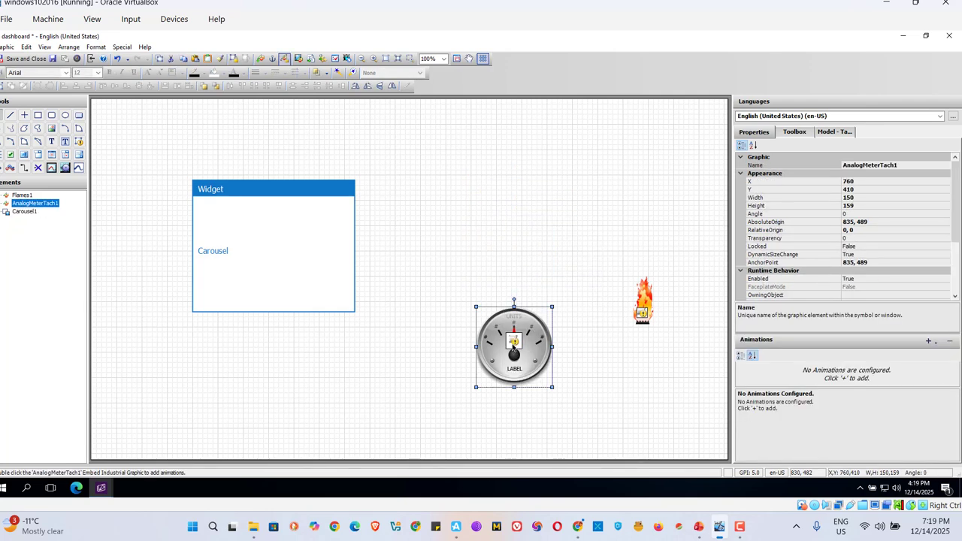
pyautogui.click(907, 166)
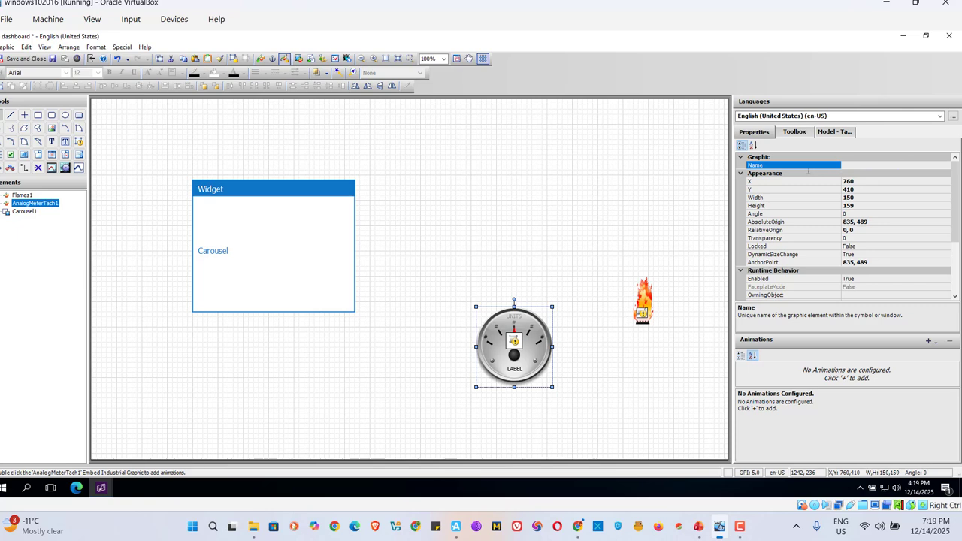
pyautogui.moveTo(907, 165); pyautogui.dragTo(806, 170)
pyautogui.click(872, 166)
pyautogui.moveTo(895, 167); pyautogui.dragTo(828, 171)
pyautogui.rightClick(829, 167)
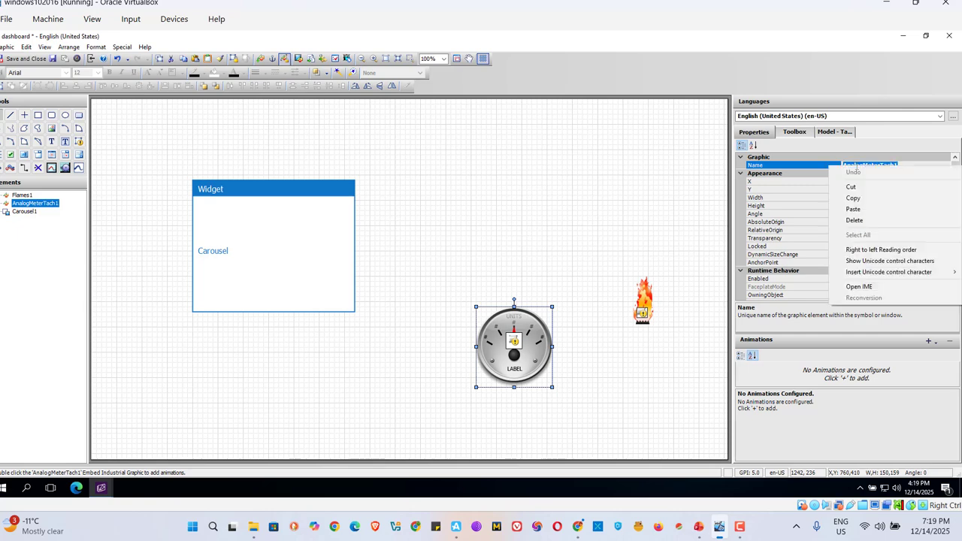
pyautogui.click(855, 198)
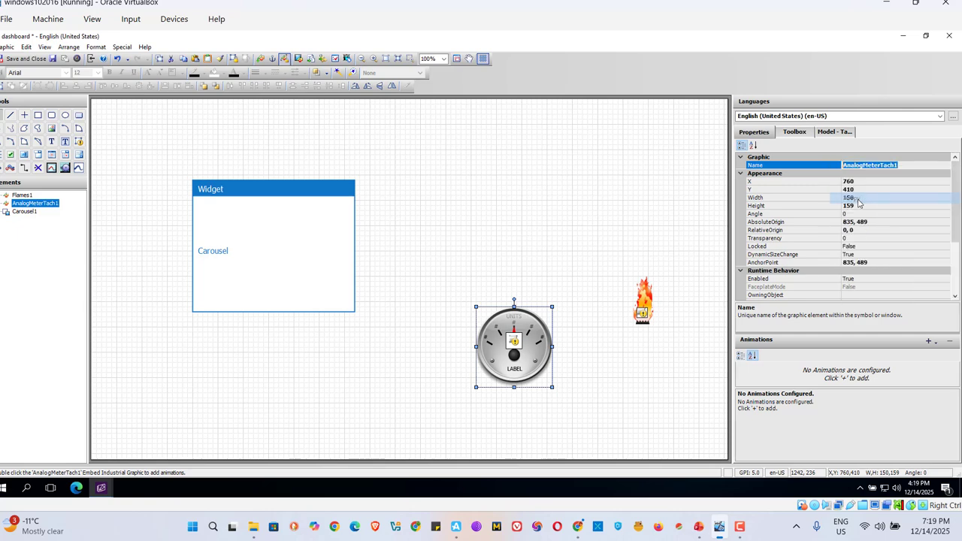
# Append the copied meter name to the Carousel widget's GraphicNames, edited so the list reads "ClockNautical,AnalogMeterTach,"
pyautogui.click(264, 252)
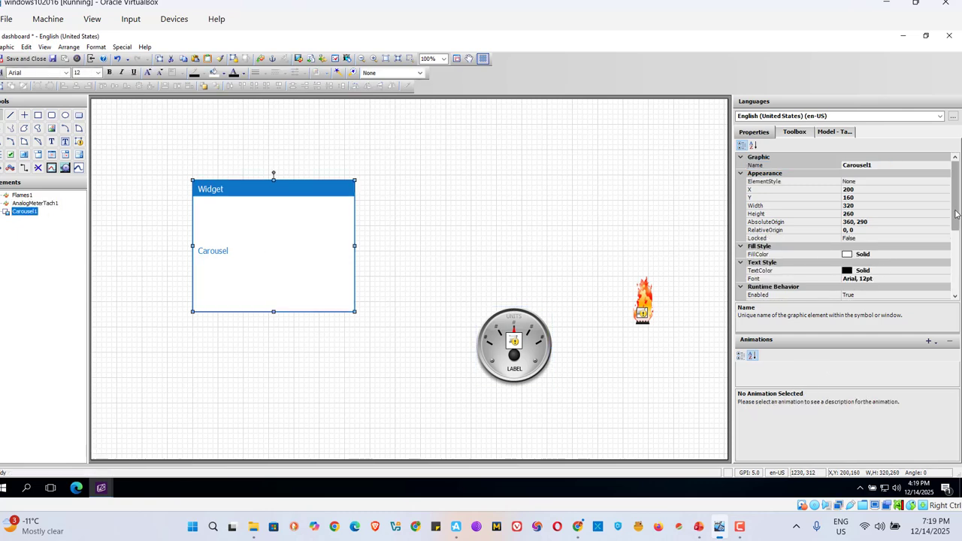
pyautogui.moveTo(960, 217); pyautogui.dragTo(956, 267)
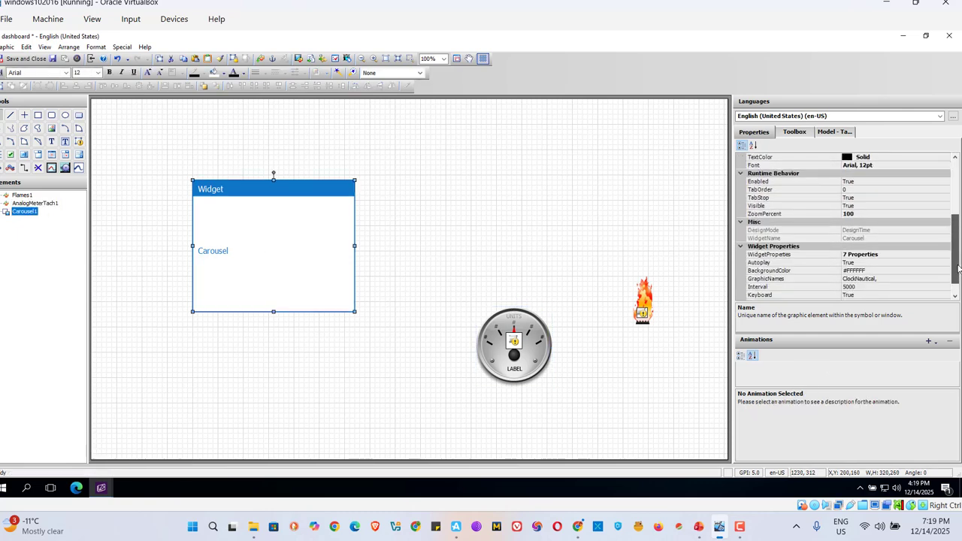
pyautogui.click(900, 278)
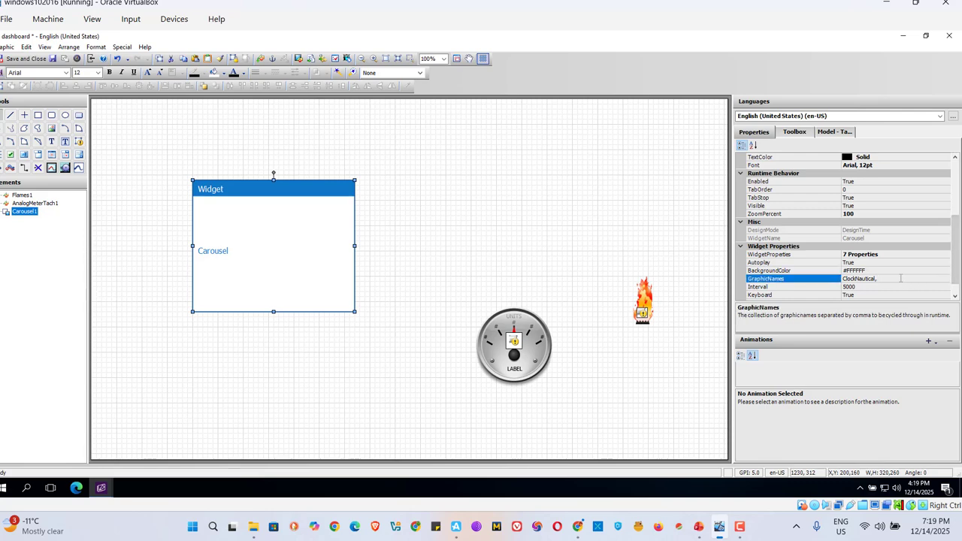
pyautogui.rightClick(900, 278)
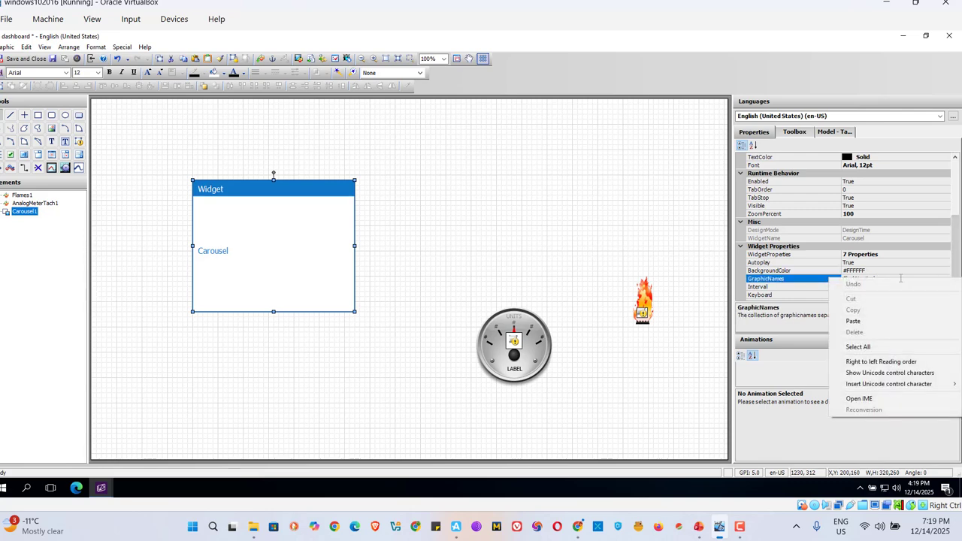
pyautogui.click(867, 321)
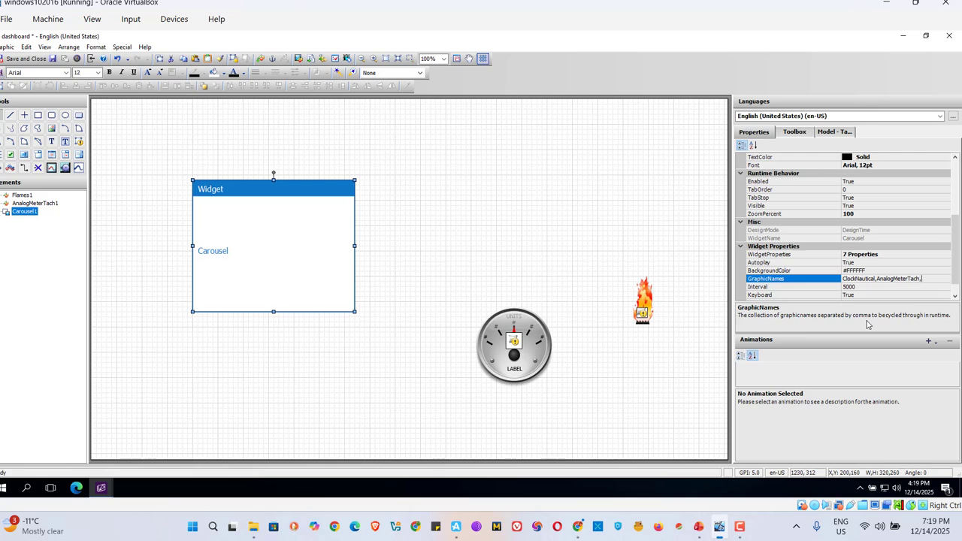
# Delete the analog tachometer graphic from the dashboard canvas
pyautogui.click(492, 348)
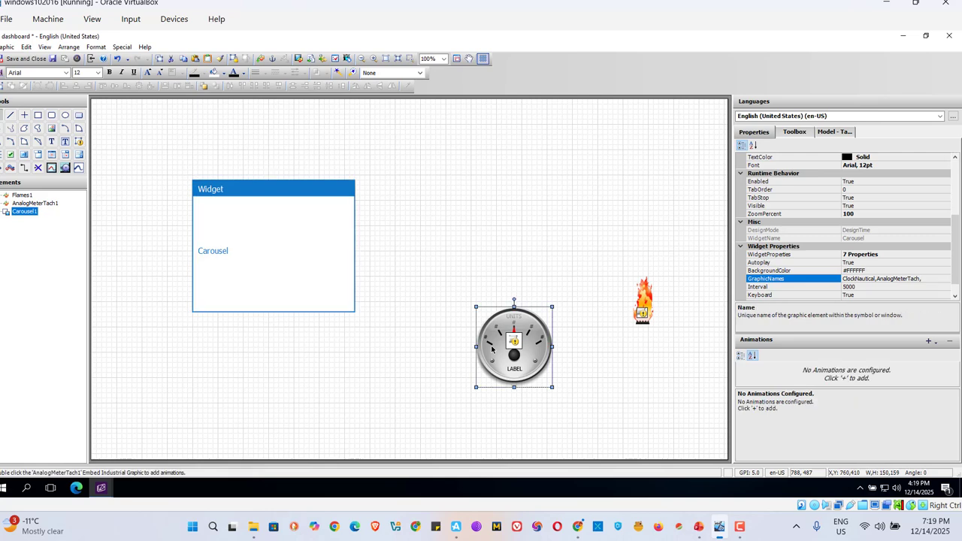
pyautogui.rightClick(491, 347)
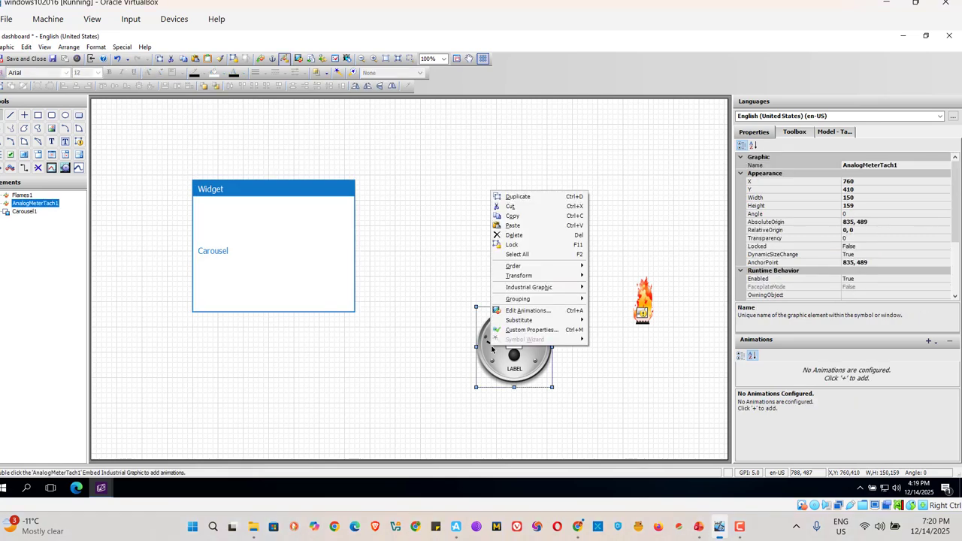
pyautogui.click(514, 236)
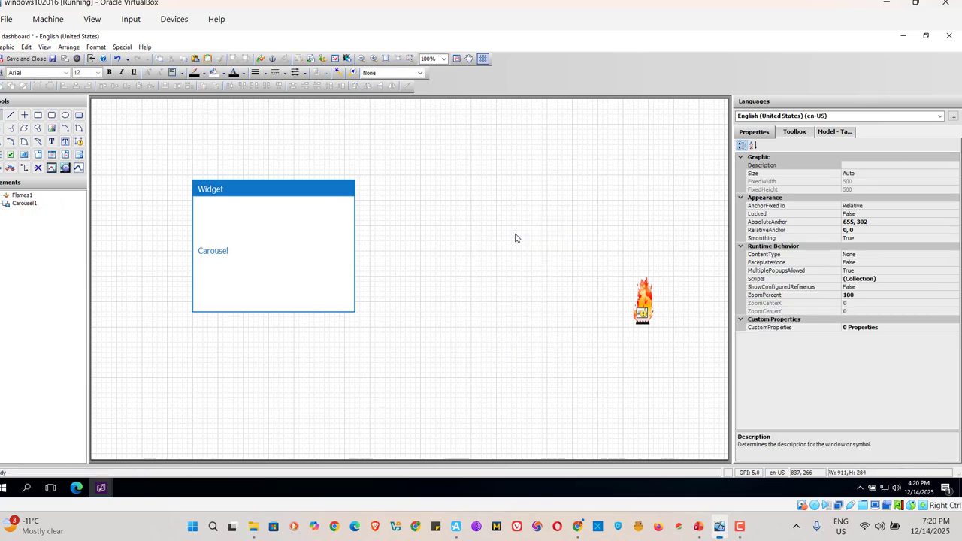
# Copy the flames graphic's Name property value
pyautogui.click(652, 308)
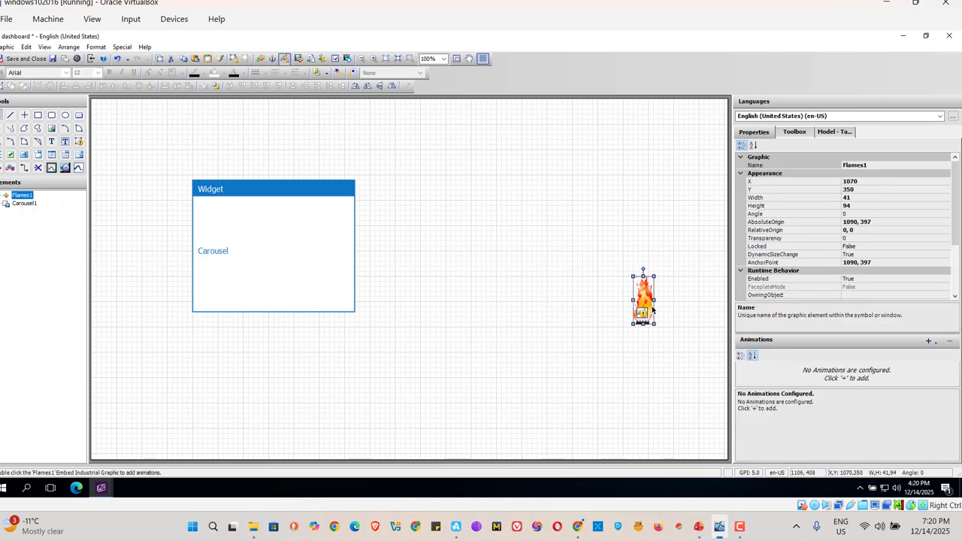
pyautogui.click(871, 165)
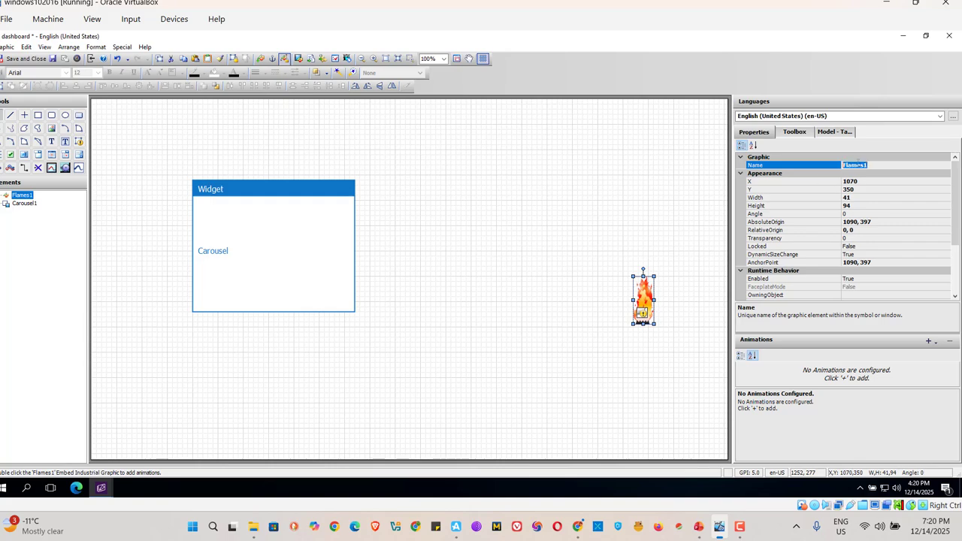
pyautogui.rightClick(831, 164)
pyautogui.click(854, 196)
# Append the copied flames name to the Carousel widget's GraphicNames, edited so the list reads "ClockNautical,AnalogMeterTach,Flames"
pyautogui.click(259, 243)
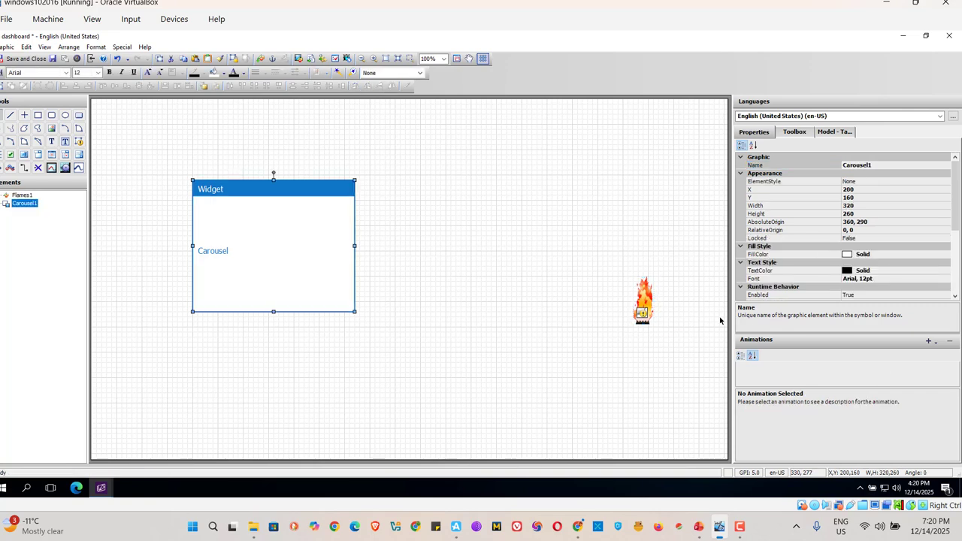
pyautogui.click(849, 213)
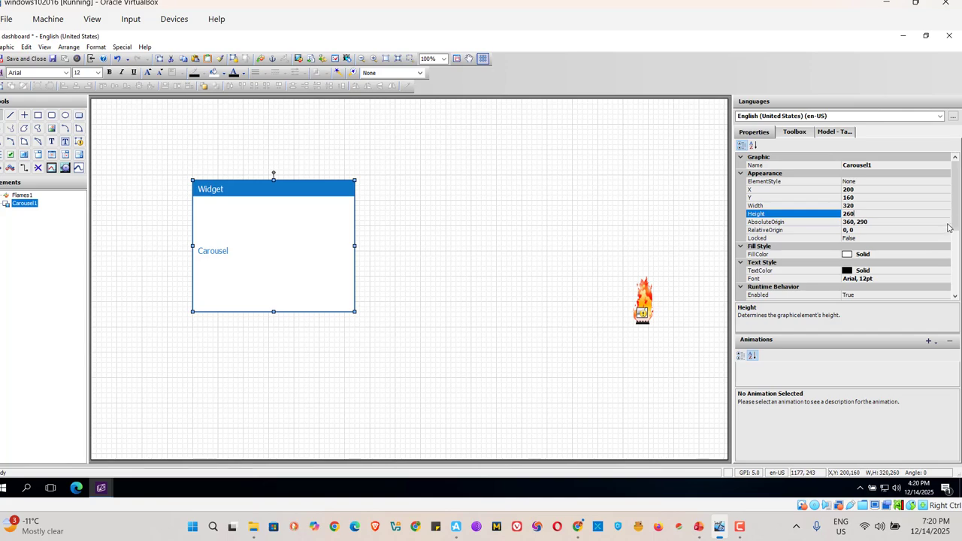
pyautogui.scroll(-5, 957, 221)
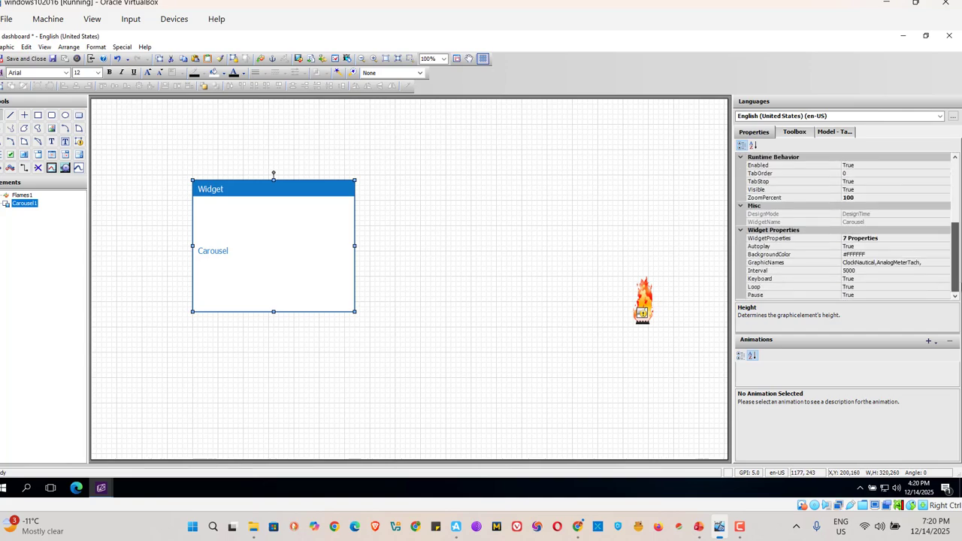
pyautogui.click(932, 264)
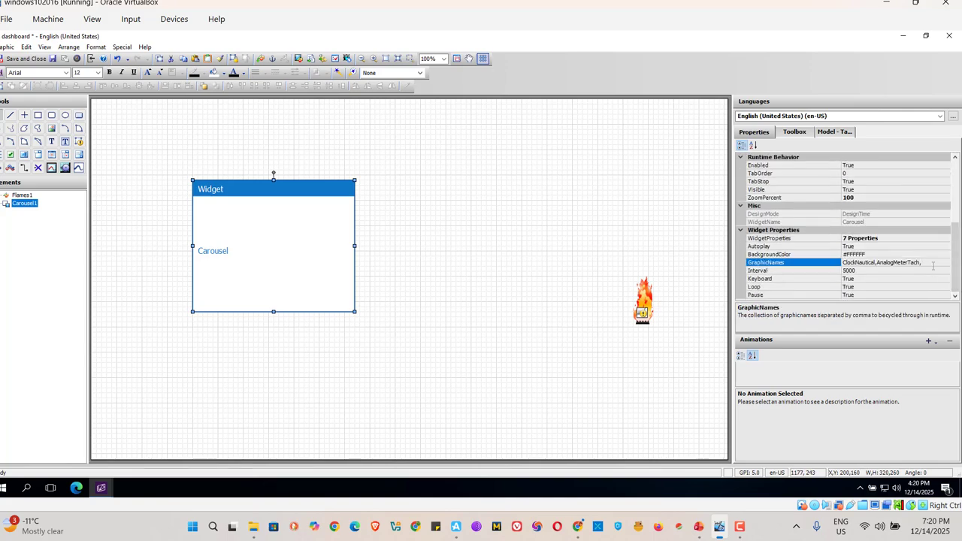
pyautogui.rightClick(932, 265)
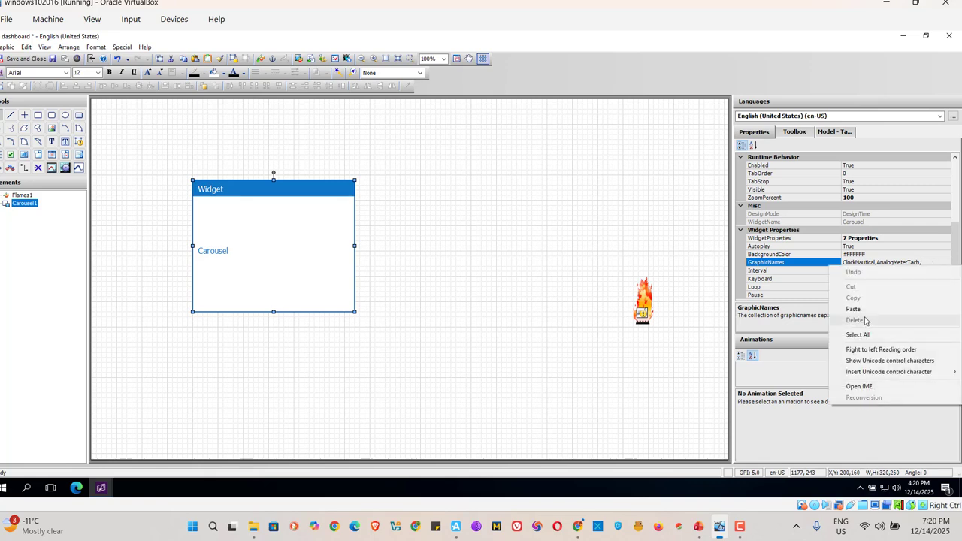
pyautogui.click(854, 309)
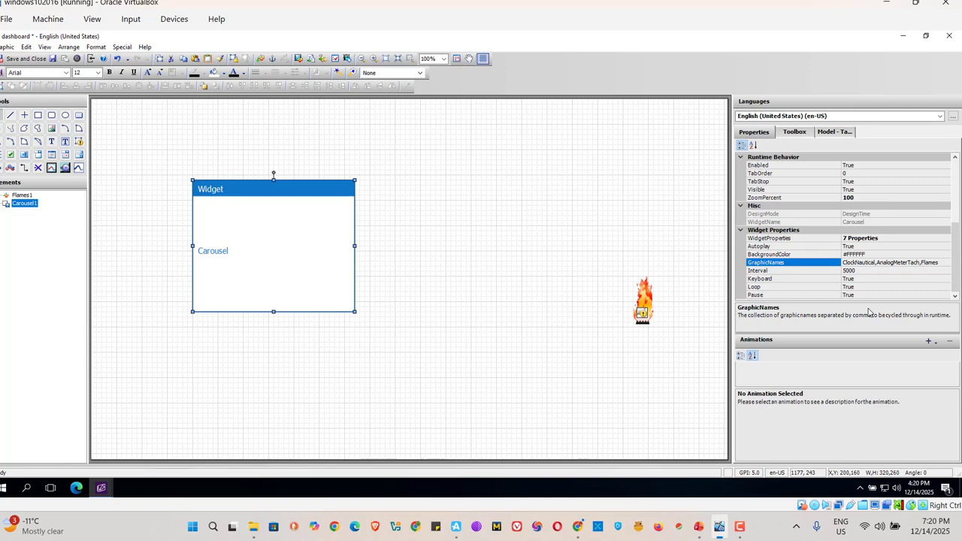
pyautogui.click(641, 312)
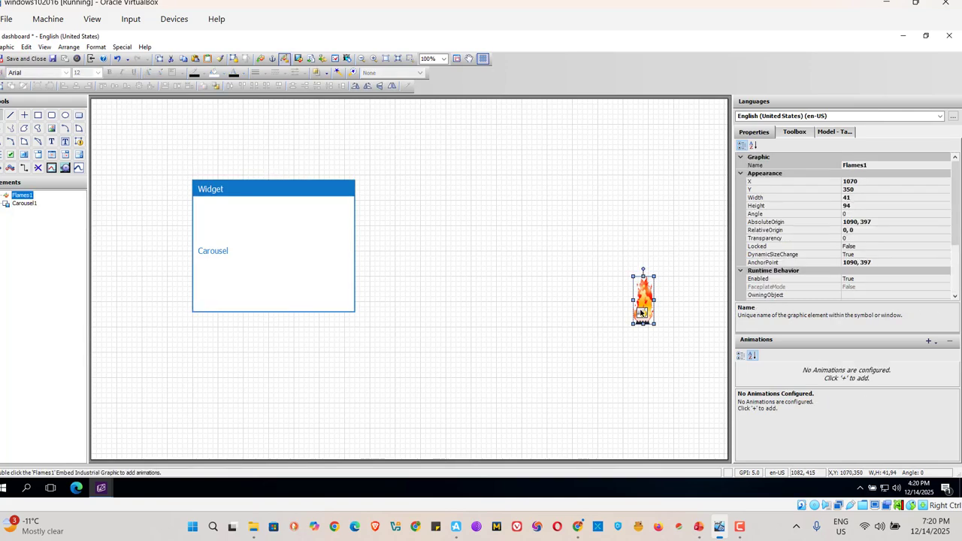
pyautogui.rightClick(641, 311)
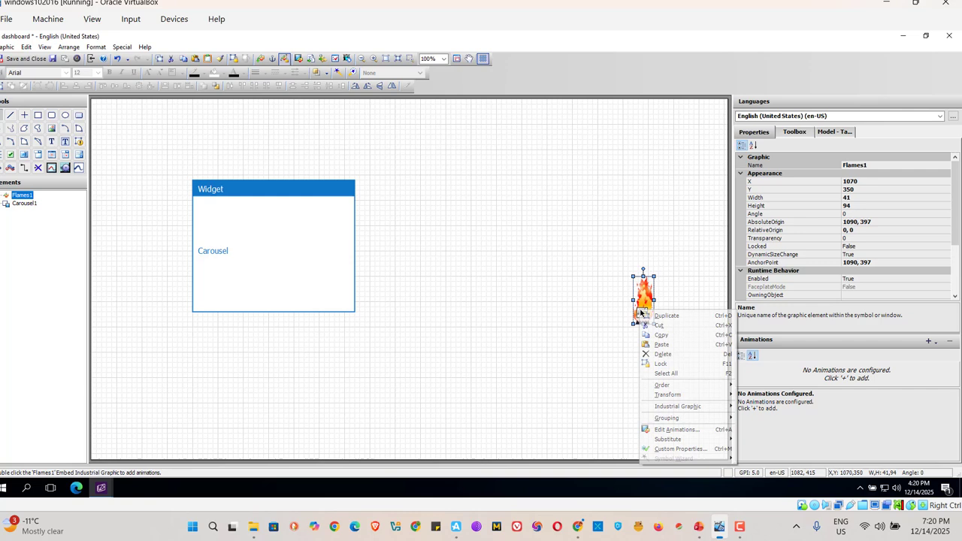
pyautogui.click(661, 344)
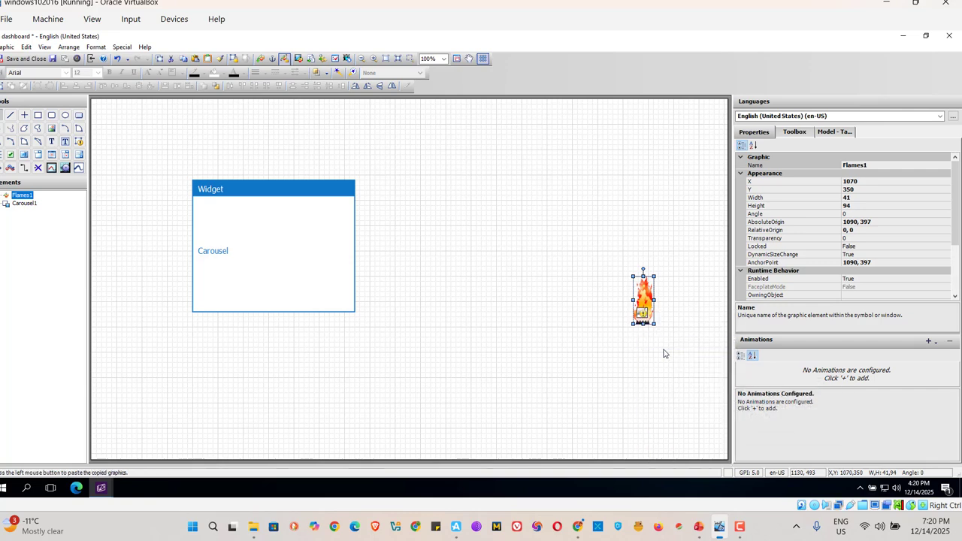
pyautogui.rightClick(642, 311)
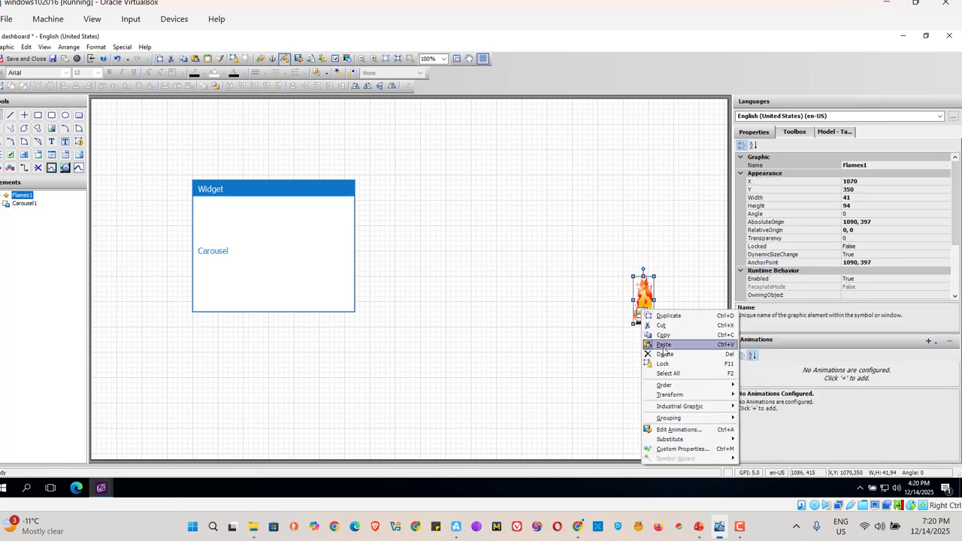
pyautogui.click(664, 345)
pyautogui.click(561, 299)
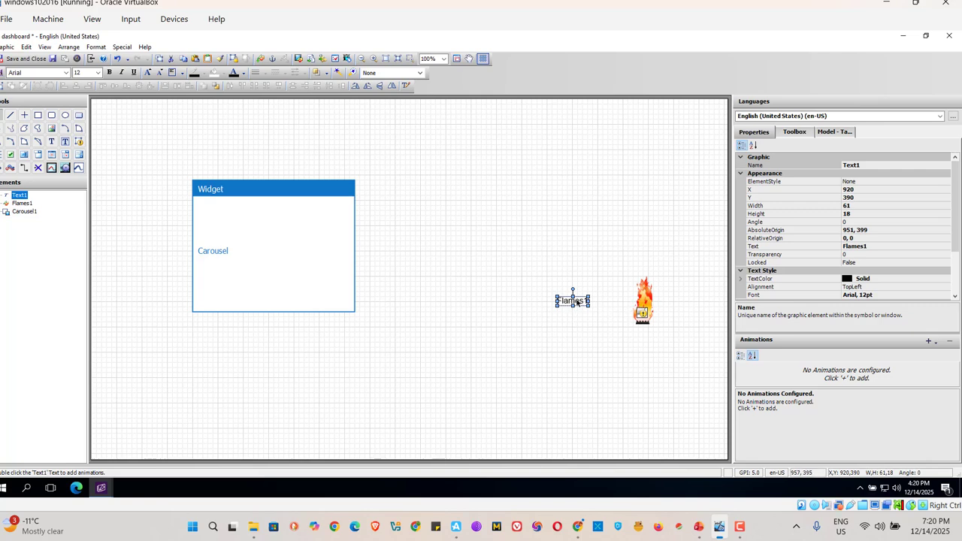
pyautogui.rightClick(576, 301)
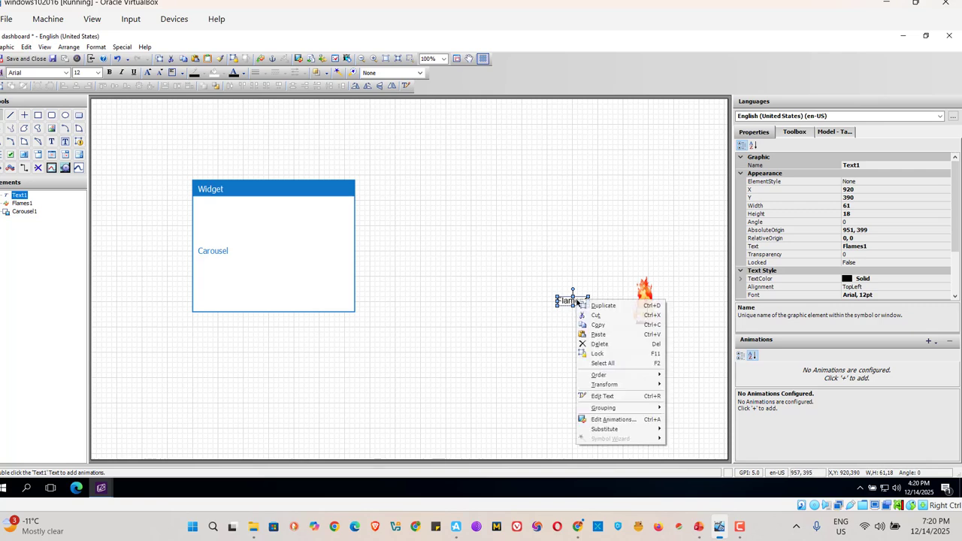
pyautogui.click(600, 344)
# Check the Carousel widget's GraphicNames list and delete the flames graphic from the dashboard canvas
pyautogui.click(306, 261)
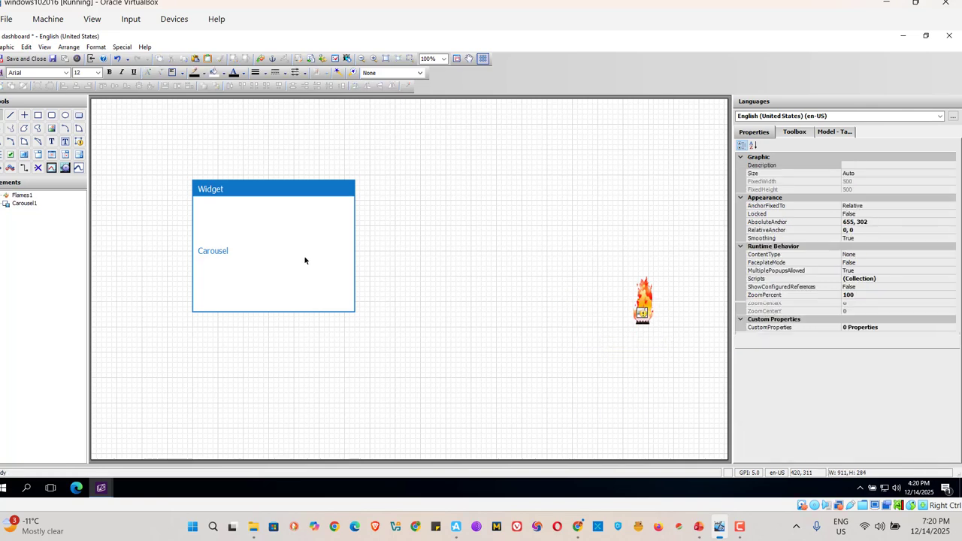
pyautogui.moveTo(953, 195); pyautogui.dragTo(957, 262)
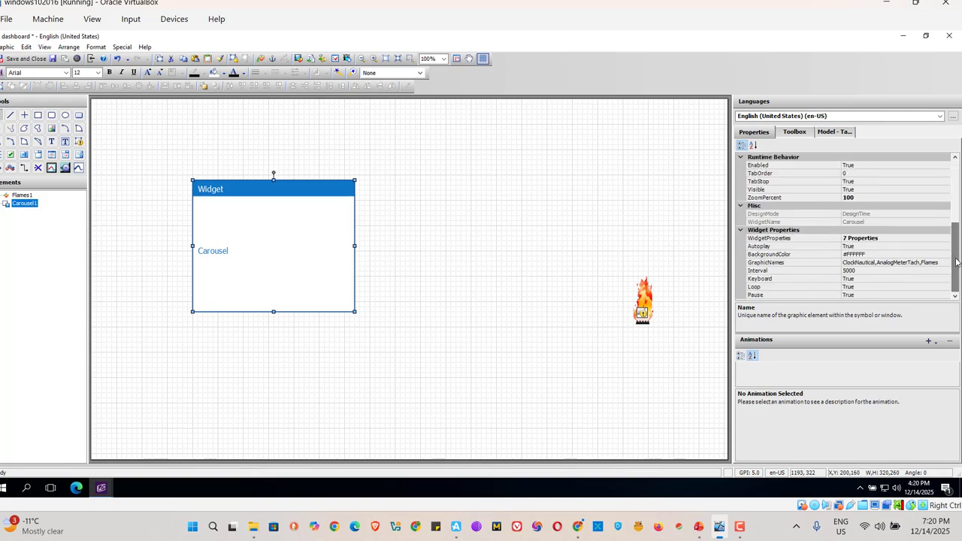
pyautogui.click(643, 302)
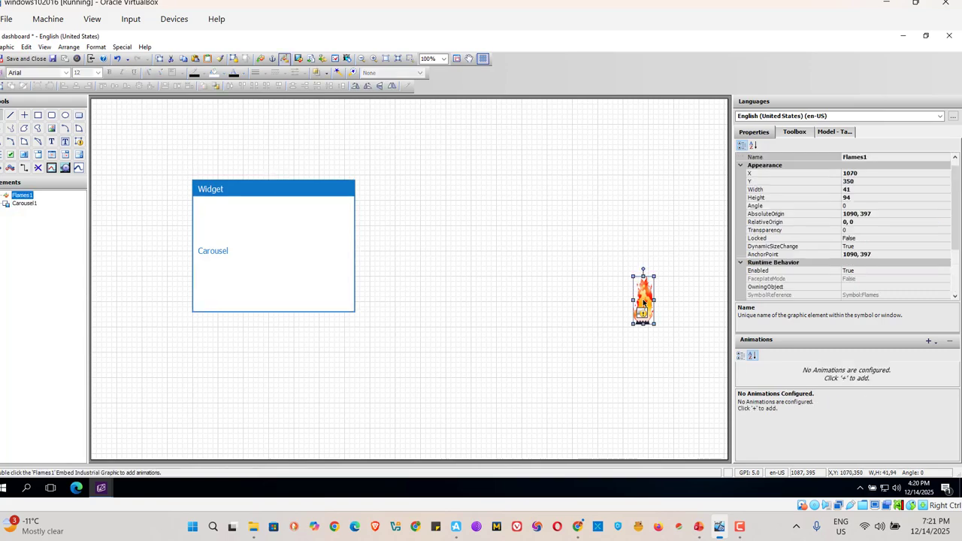
pyautogui.rightClick(644, 303)
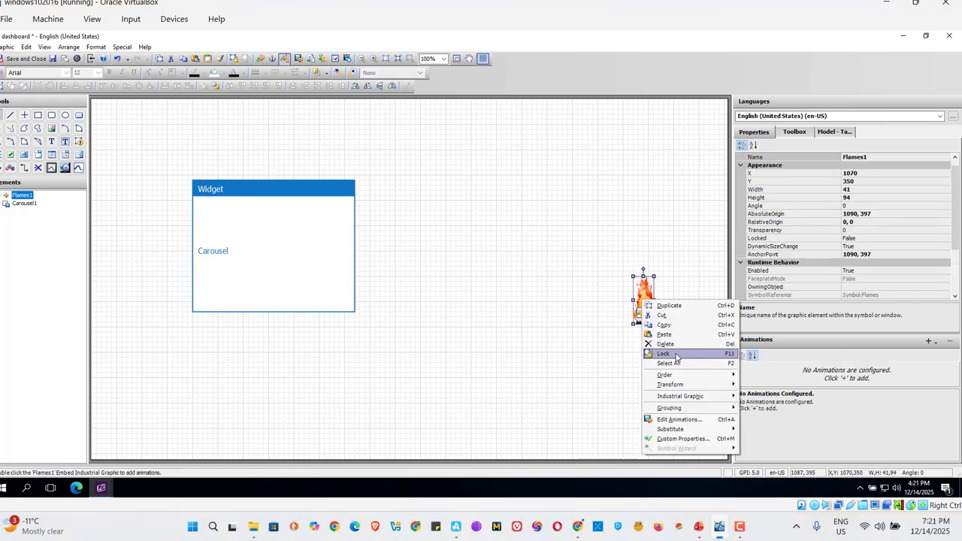
pyautogui.click(673, 349)
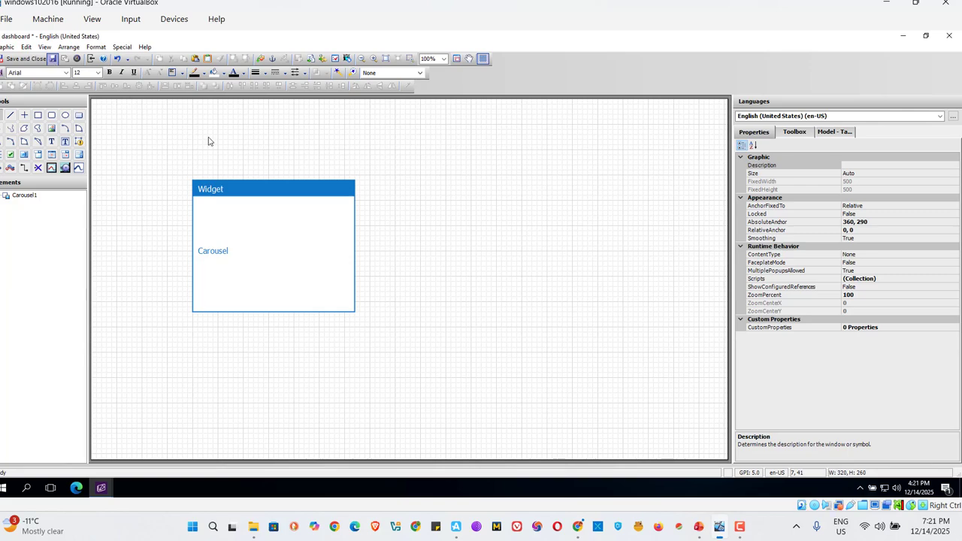
# Save the dashboard graphic and close its editor
pyautogui.hotkey('ctrl', 's')
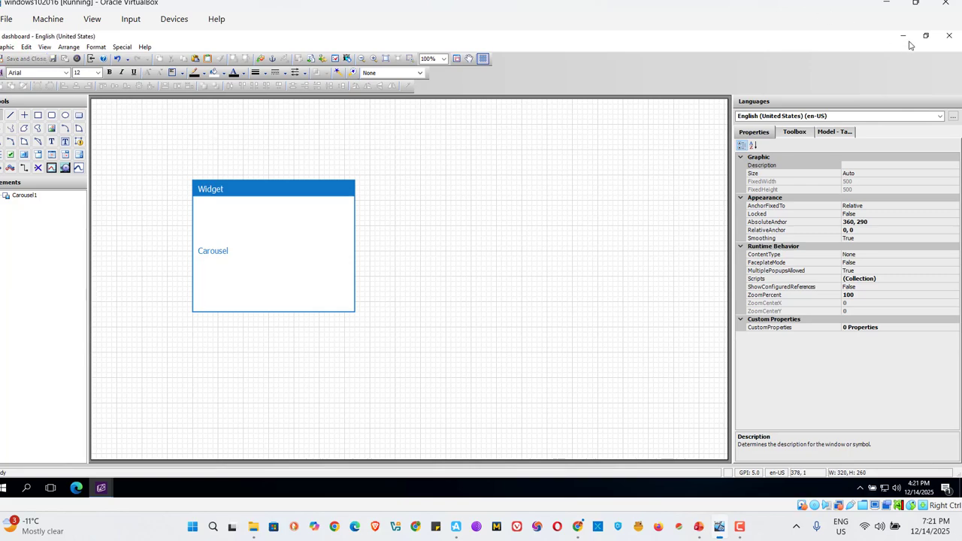
pyautogui.click(947, 42)
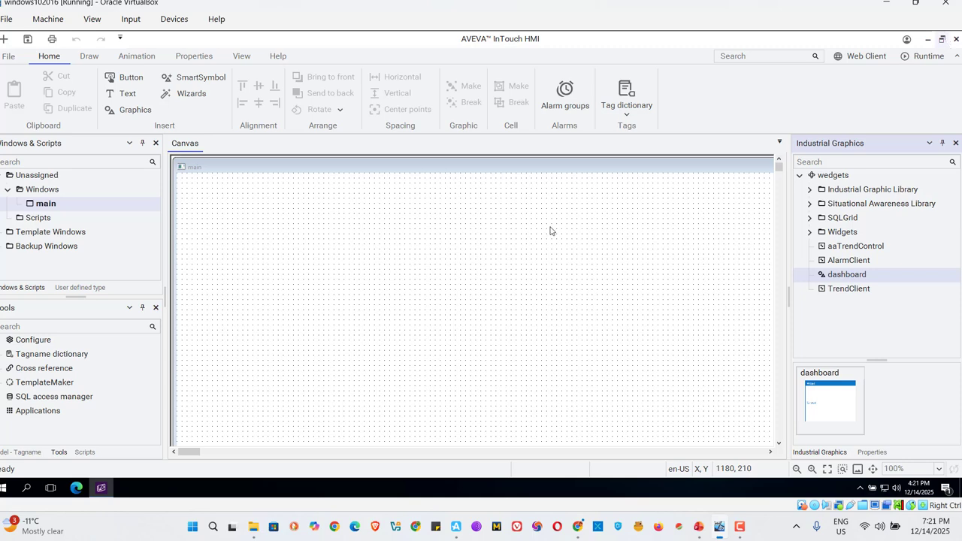
# Place the dashboard graphic in the main window, slightly enlarged and shifted a little upward
pyautogui.click(405, 253)
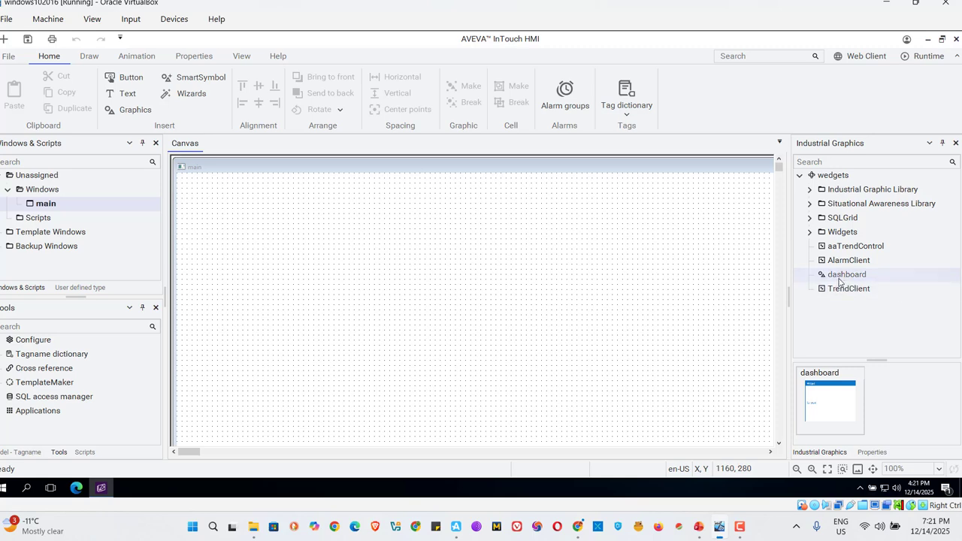
pyautogui.moveTo(839, 281)
pyautogui.moveTo(839, 281); pyautogui.dragTo(307, 258)
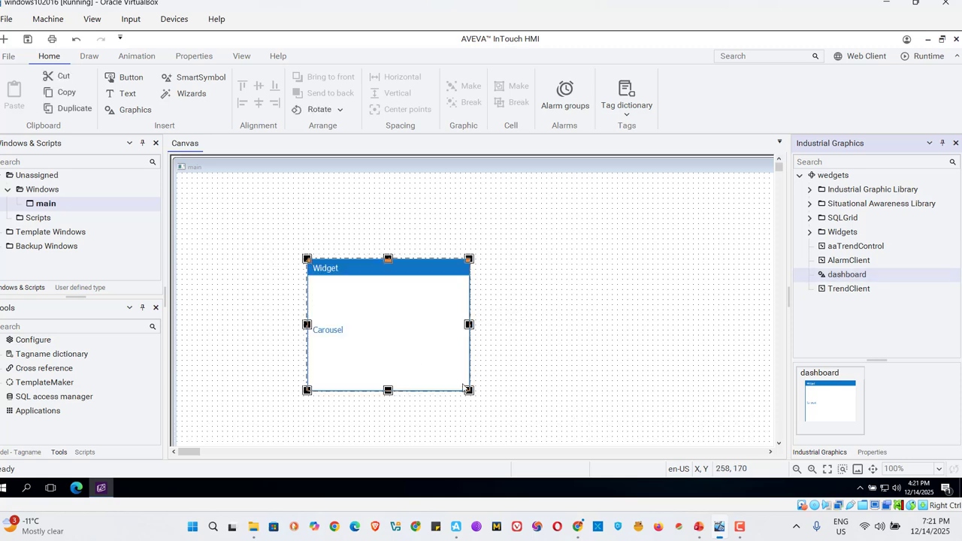
pyautogui.moveTo(469, 391); pyautogui.dragTo(485, 401)
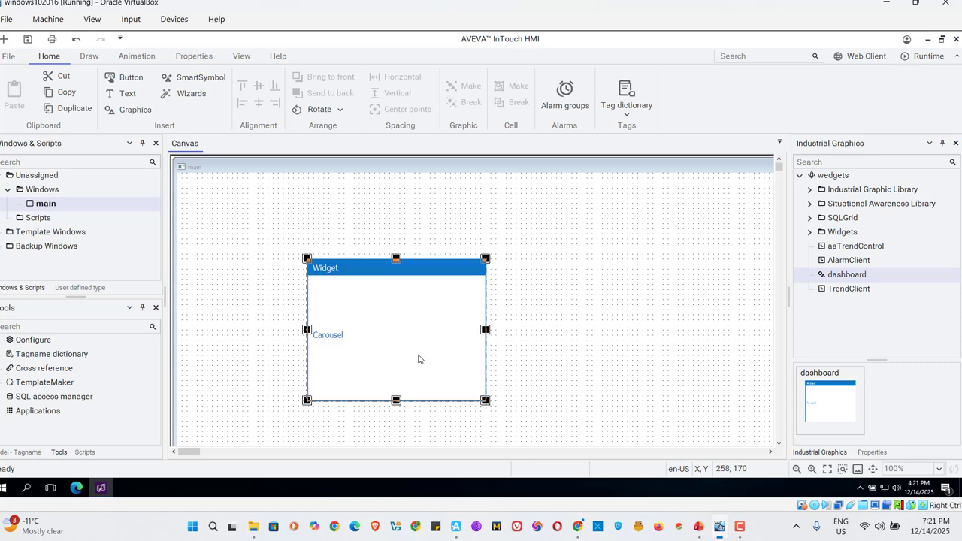
pyautogui.moveTo(419, 359); pyautogui.dragTo(421, 328)
pyautogui.click(246, 310)
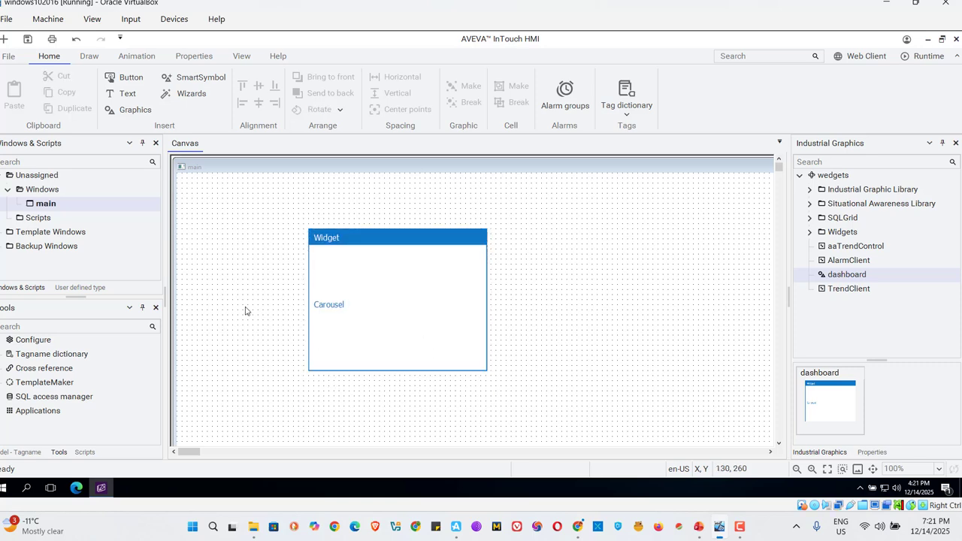
# Save the main window and launch the application in runtime
pyautogui.click(27, 40)
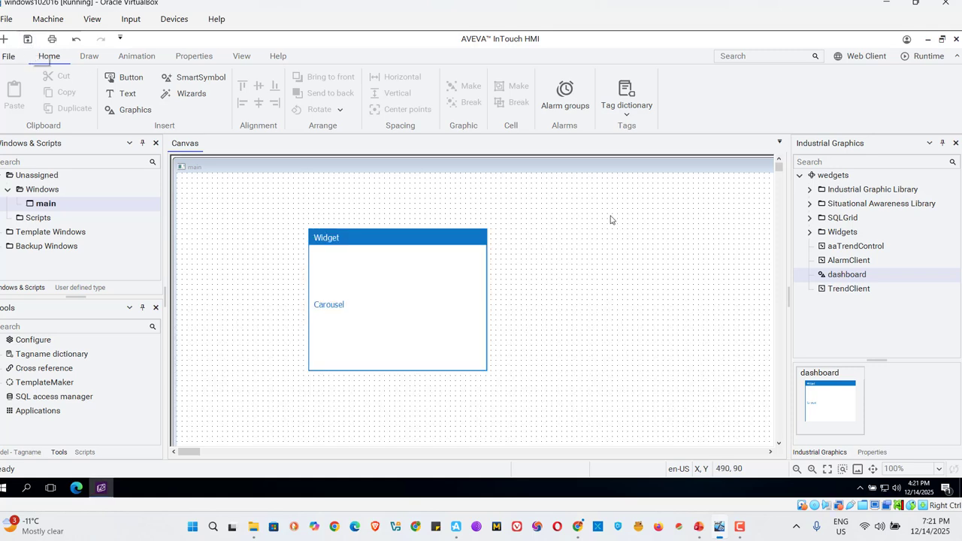
pyautogui.click(928, 57)
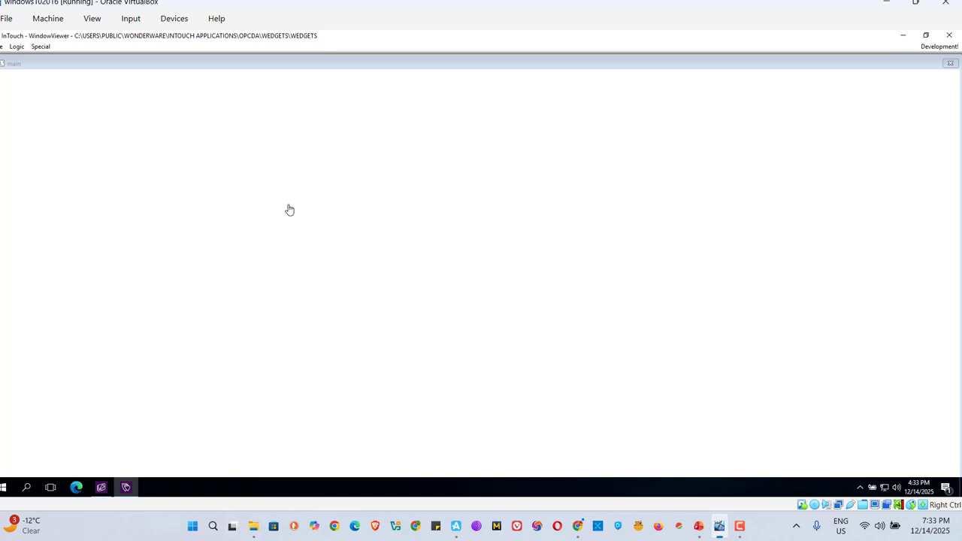
# Page repeatedly through the running Carousel to check that the clock, meter and flames graphics cycle
pyautogui.click(151, 211)
pyautogui.click(152, 210)
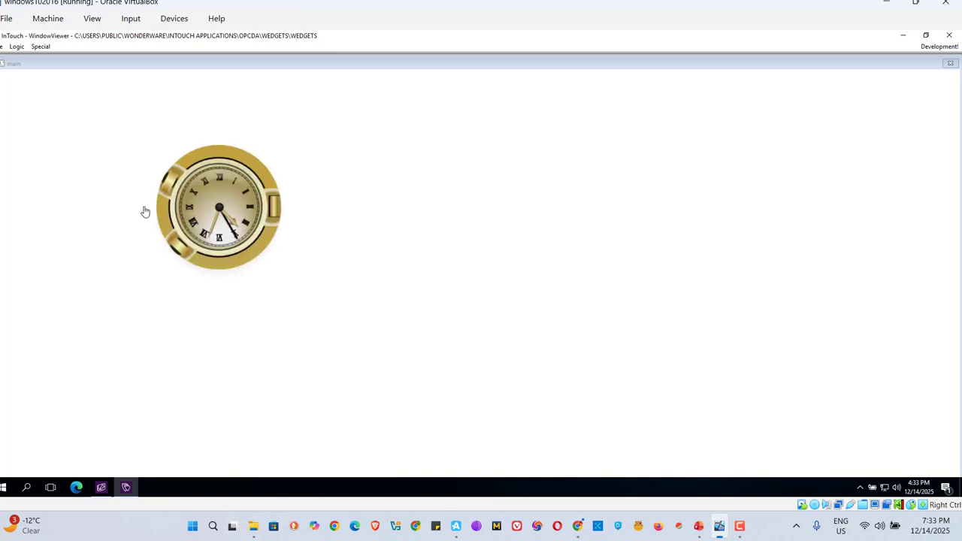
pyautogui.click(145, 211)
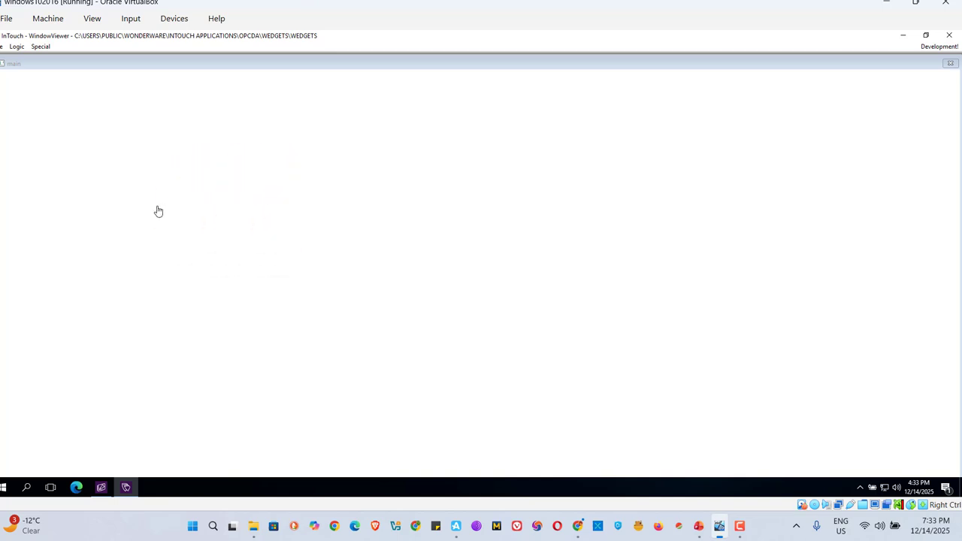
pyautogui.click(157, 210)
pyautogui.click(157, 210)
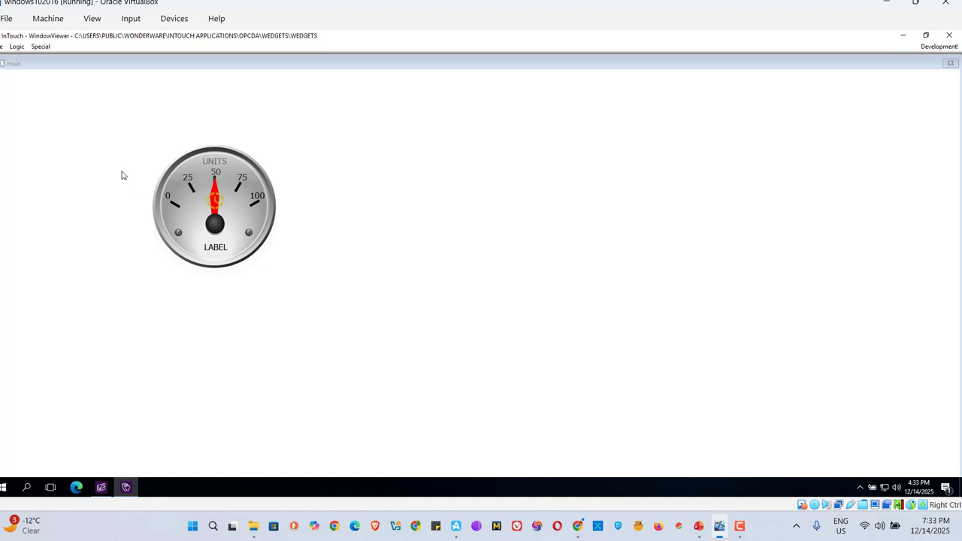
pyautogui.click(139, 211)
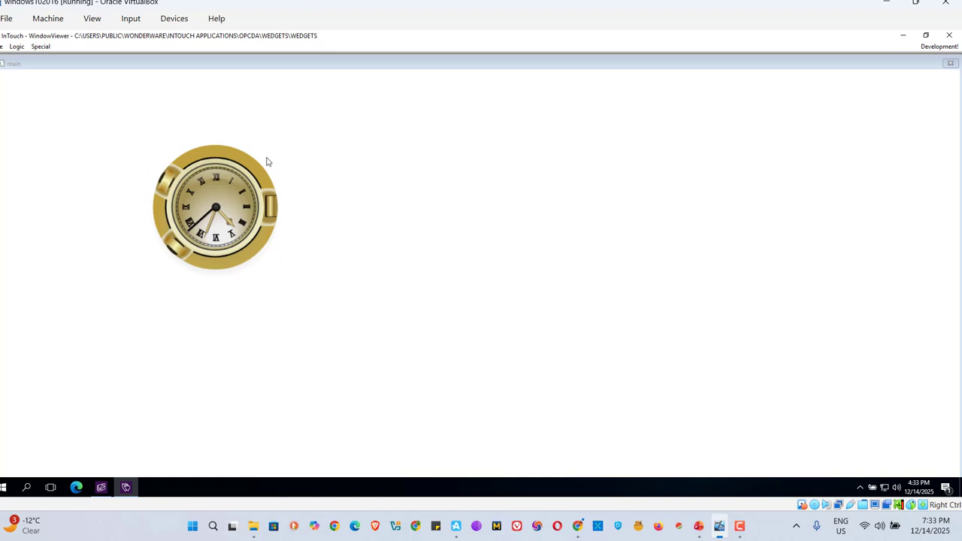
pyautogui.click(138, 195)
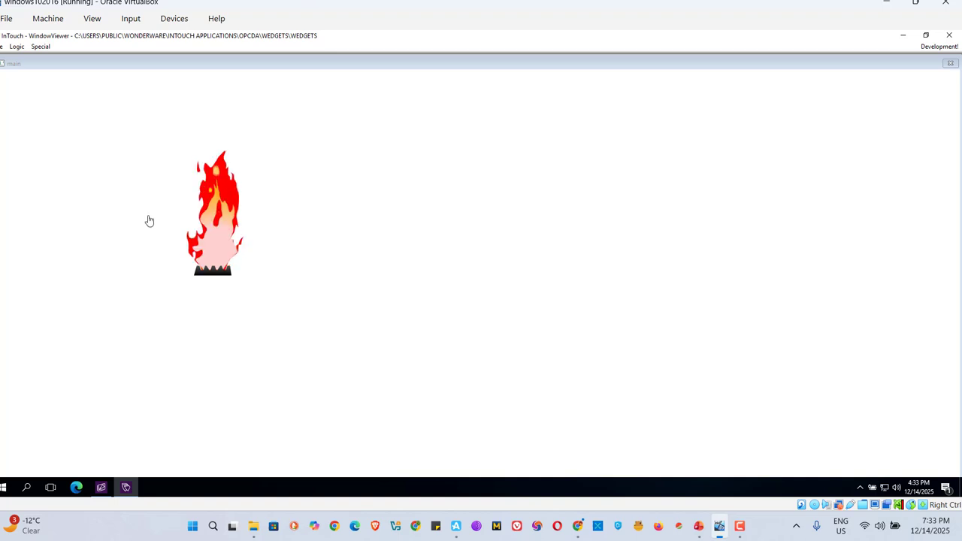
pyautogui.click(145, 219)
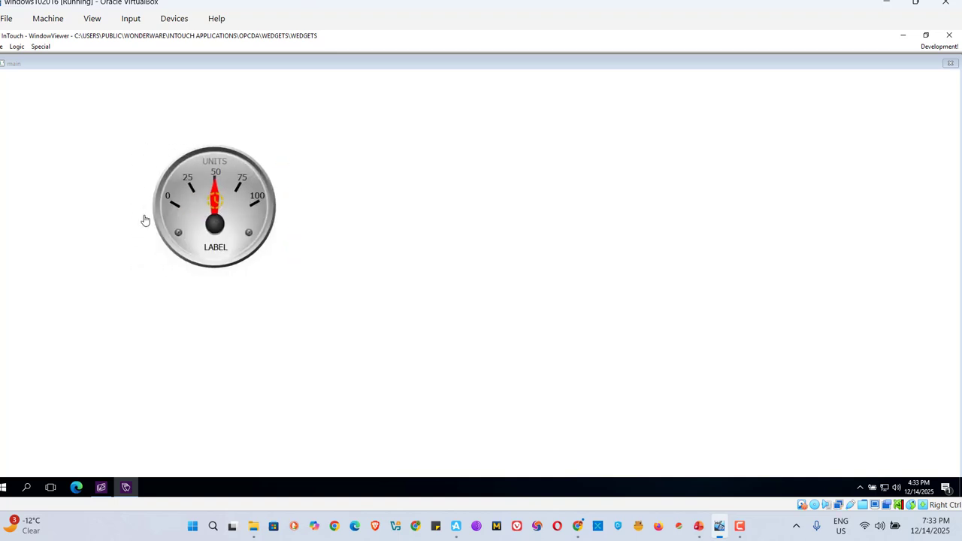
pyautogui.click(138, 219)
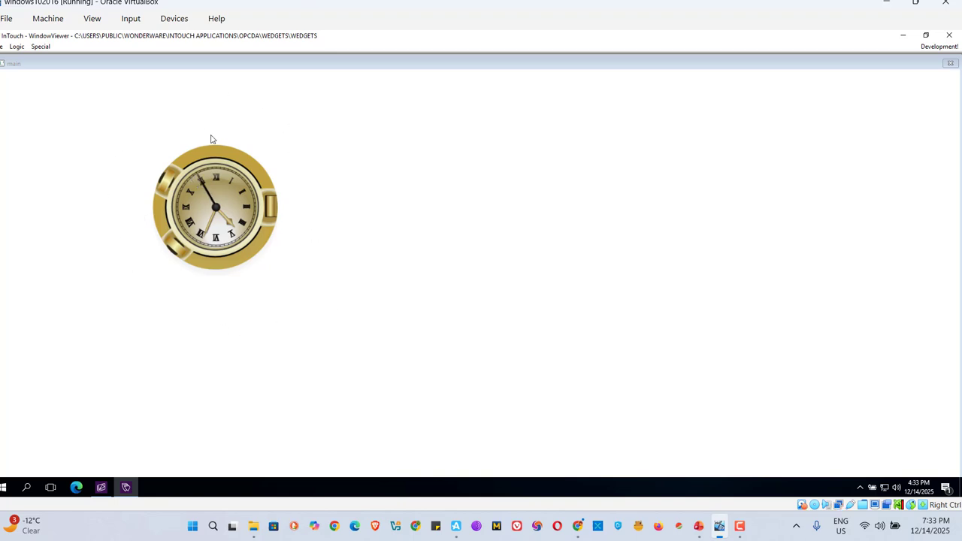
# Close WindowViewer and return to the InTouch HMI development window
pyautogui.click(950, 38)
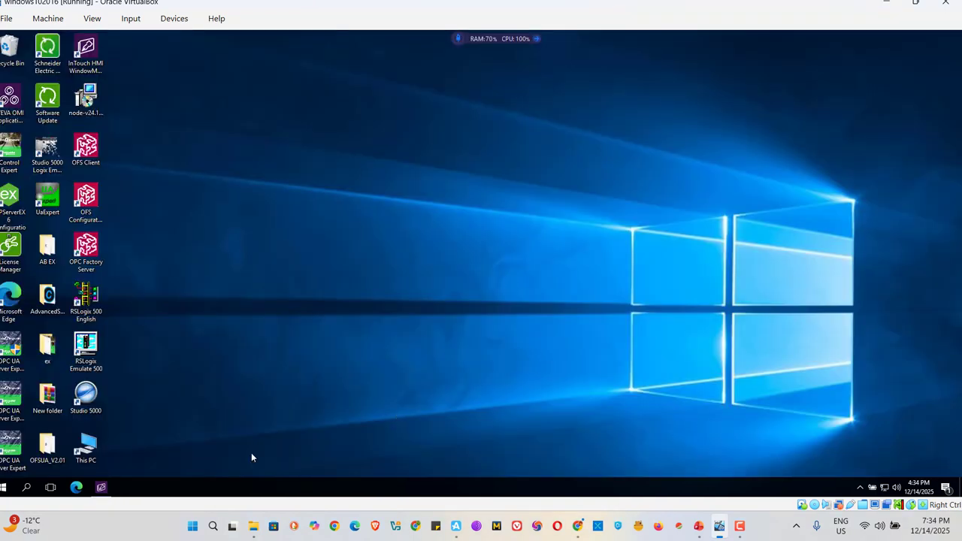
pyautogui.click(98, 490)
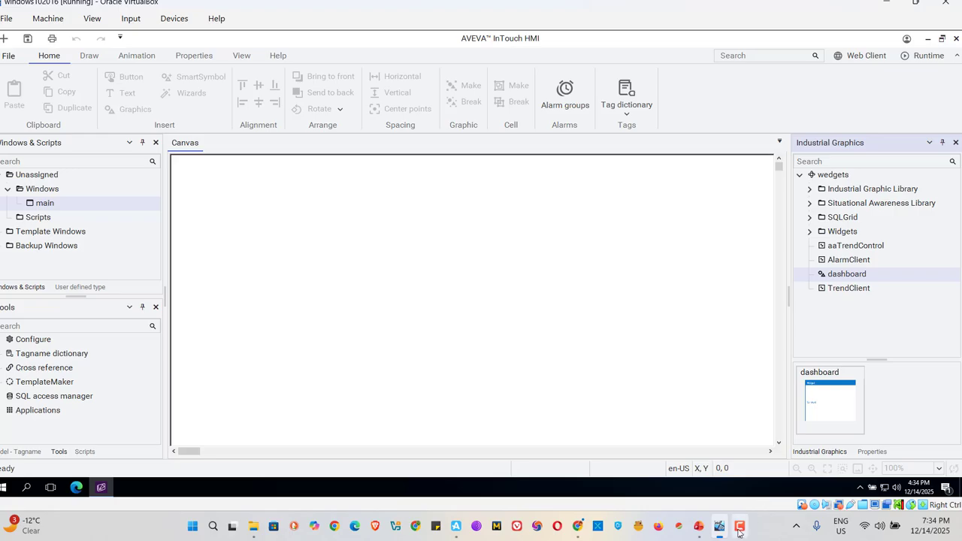
pyautogui.moveTo(738, 532)
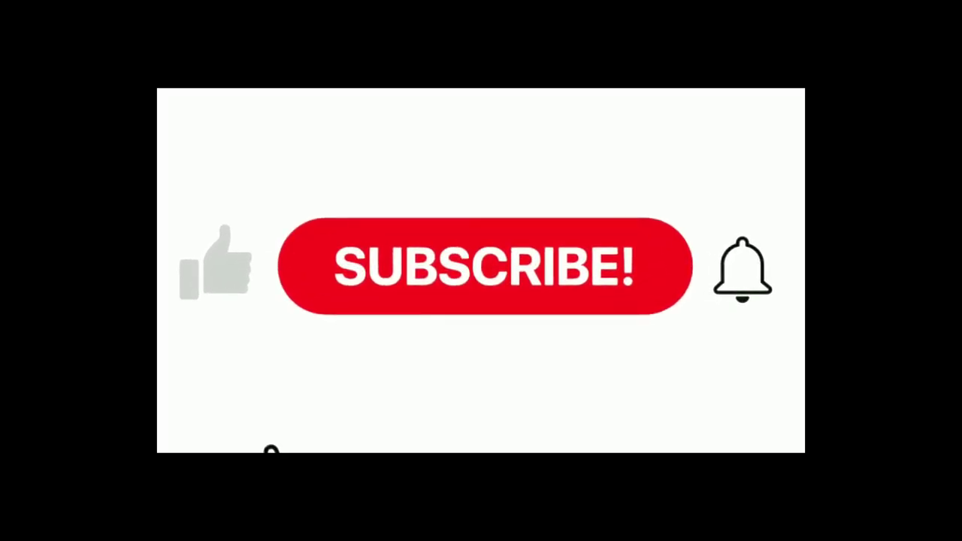